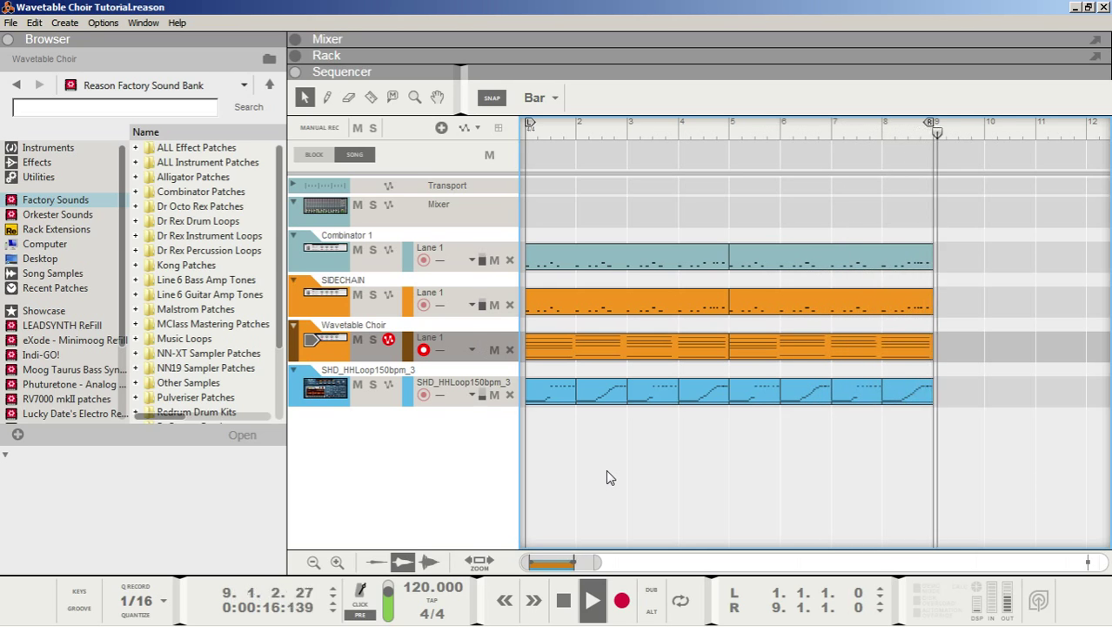
Stop the finished choir song's playback and switch to the Rack window of Document 1
{"action": "key", "text": "space"}
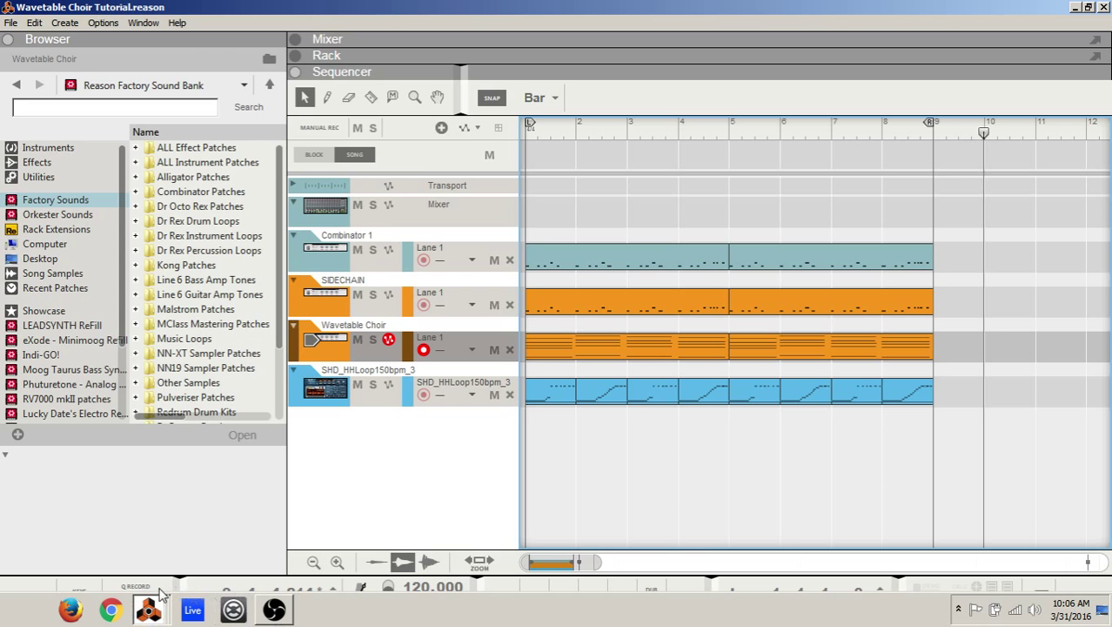
{"action": "left_click", "coordinate": [148, 615]}
{"action": "left_click", "coordinate": [148, 554]}
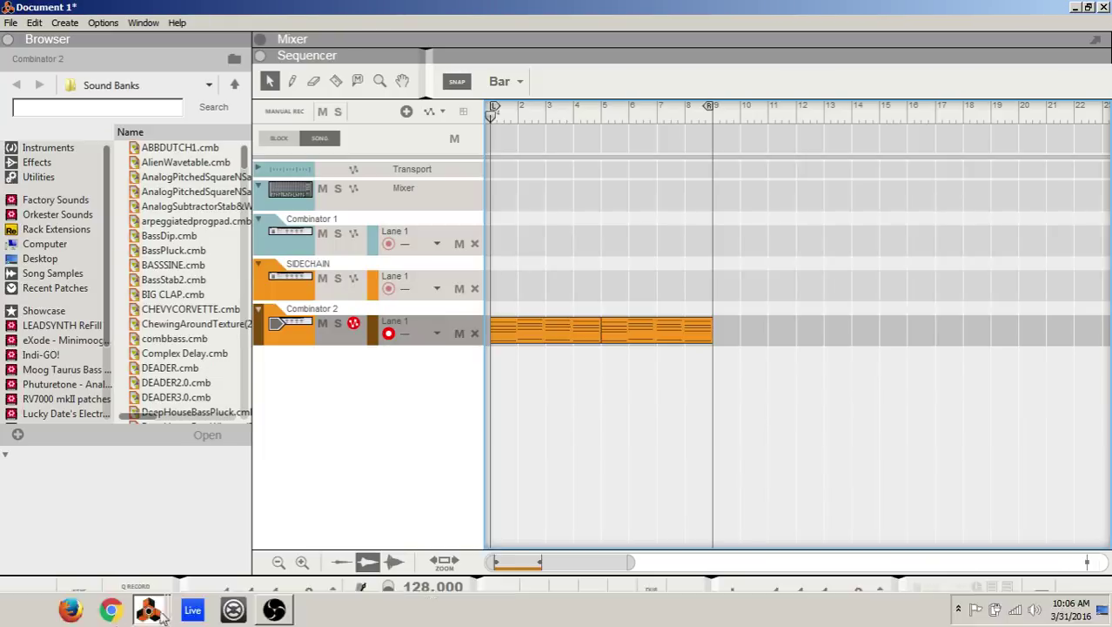
{"action": "left_click", "coordinate": [149, 612]}
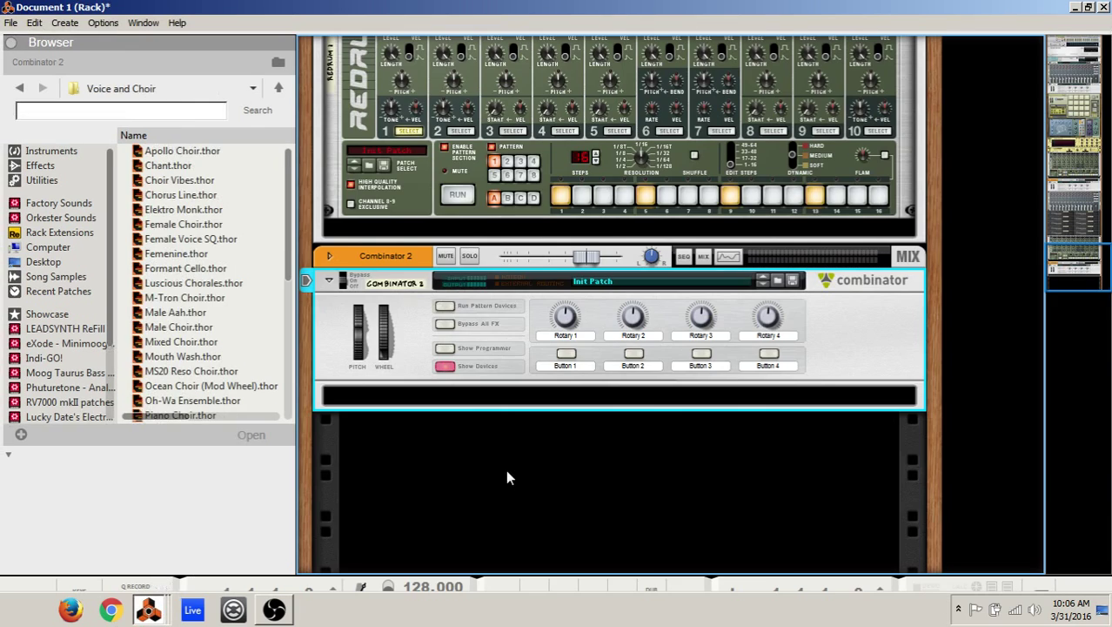
{"action": "right_click", "coordinate": [379, 436]}
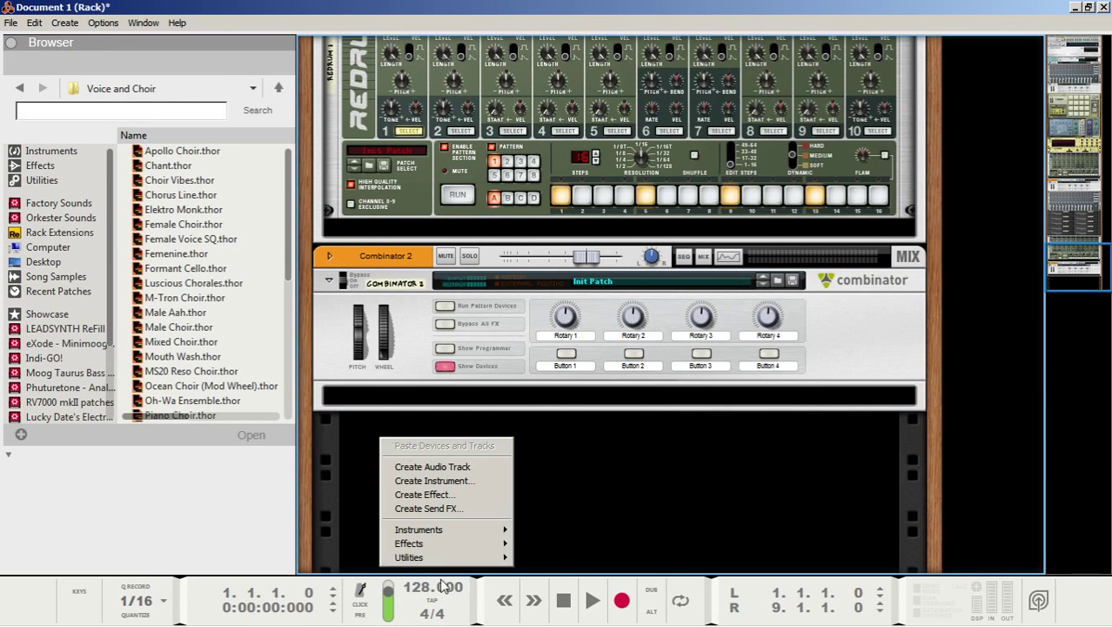
{"action": "mouse_move", "coordinate": [452, 557]}
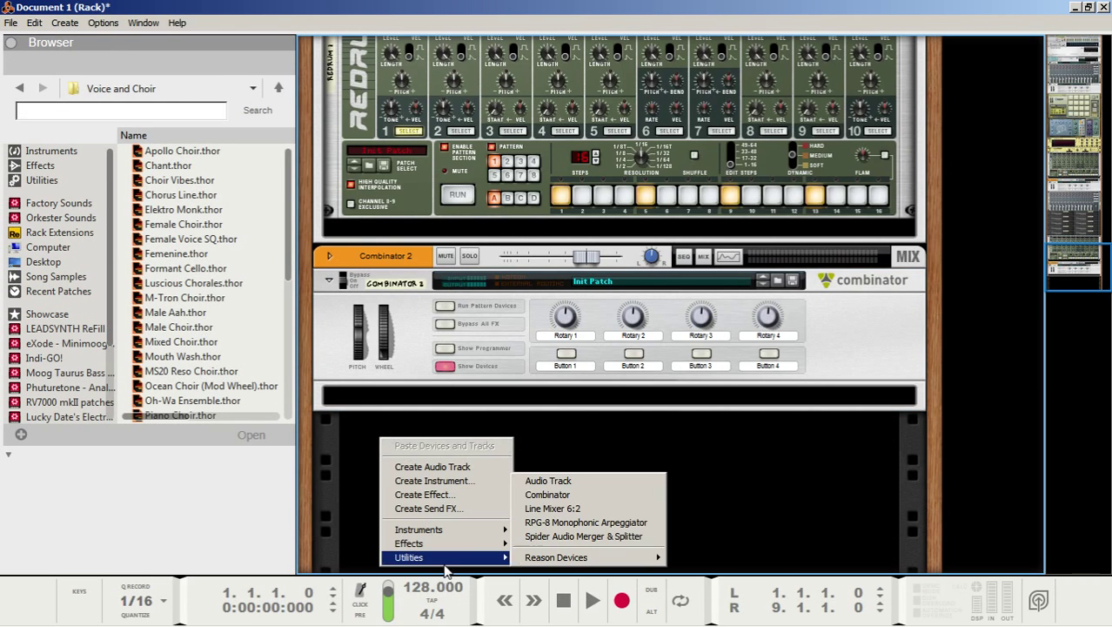
{"action": "left_click", "coordinate": [590, 433]}
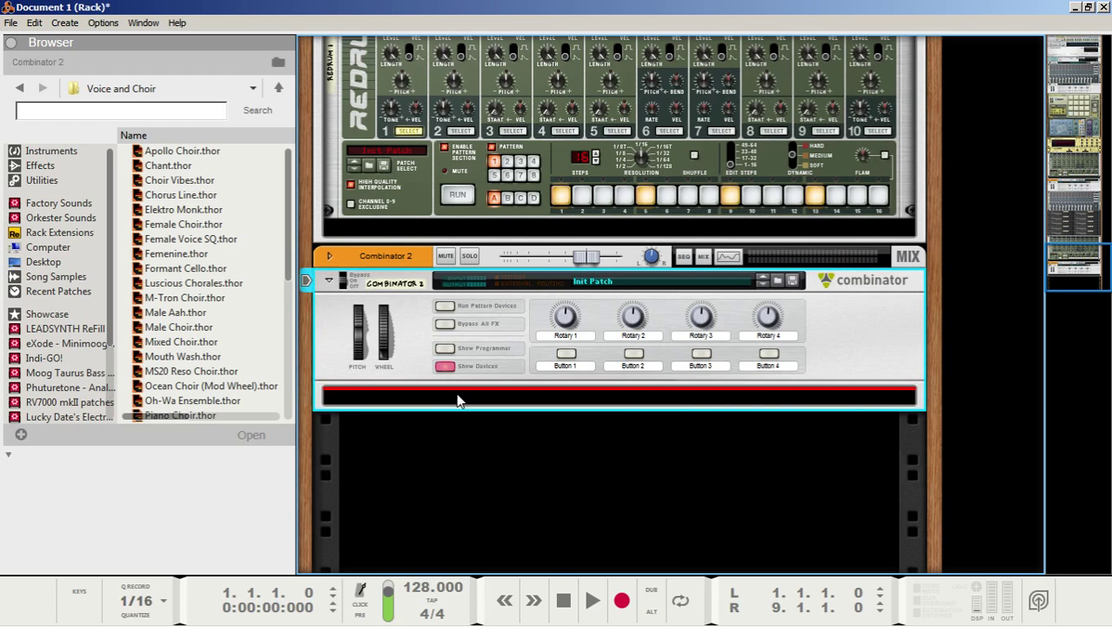
Create a Thor Polysonic Synthesizer inside the empty Combinator 2 and show its programmer
{"action": "right_click", "coordinate": [460, 399]}
{"action": "mouse_move", "coordinate": [498, 360]}
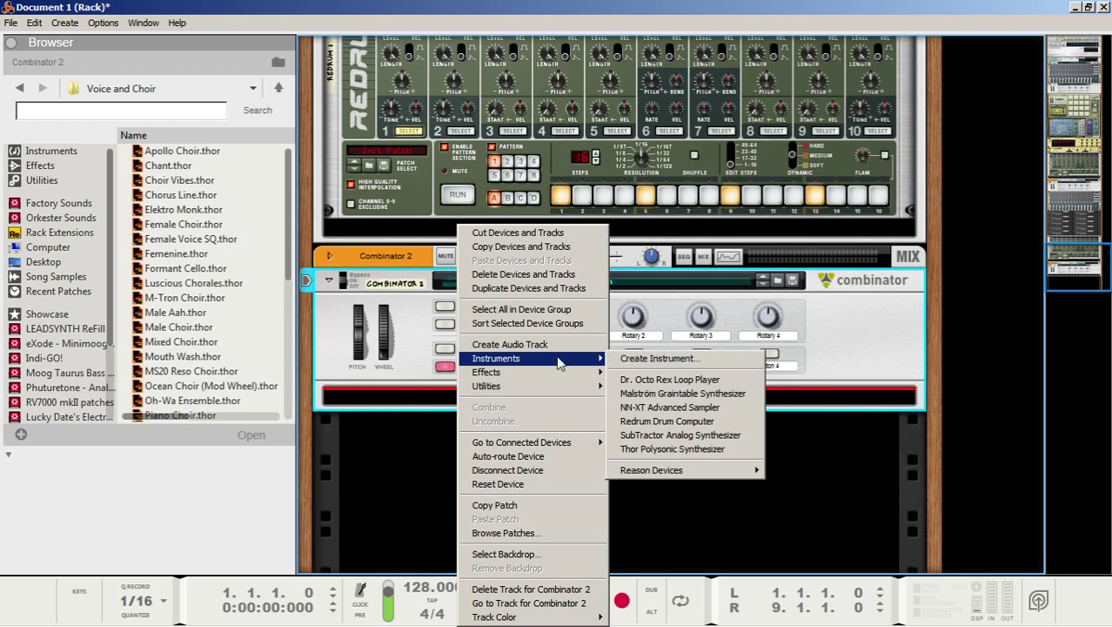
{"action": "left_click", "coordinate": [646, 449]}
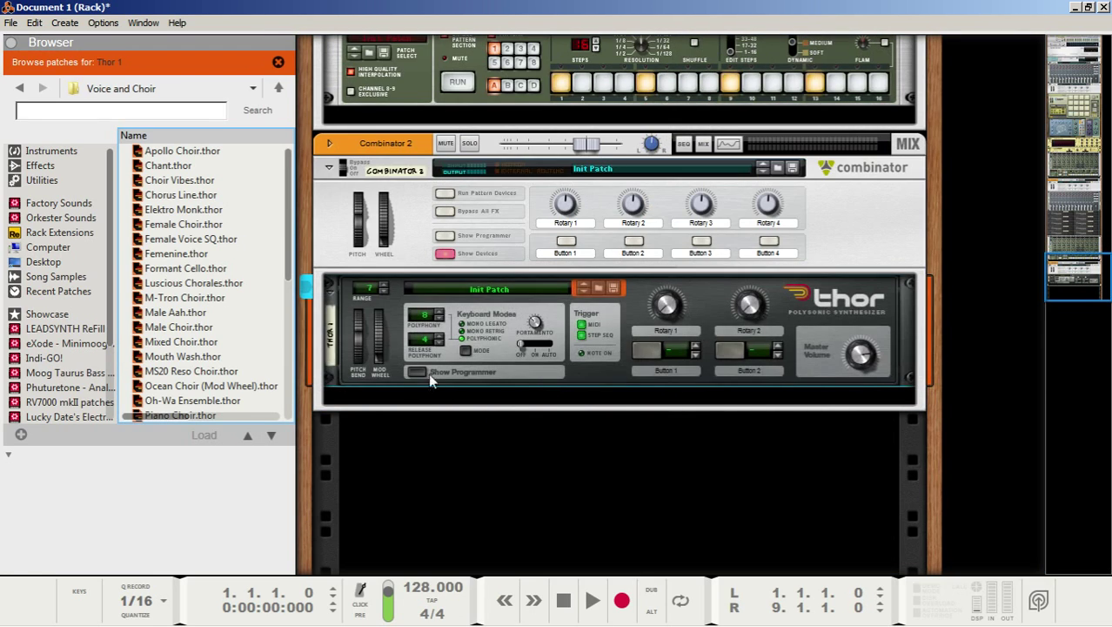
{"action": "left_click", "coordinate": [416, 372]}
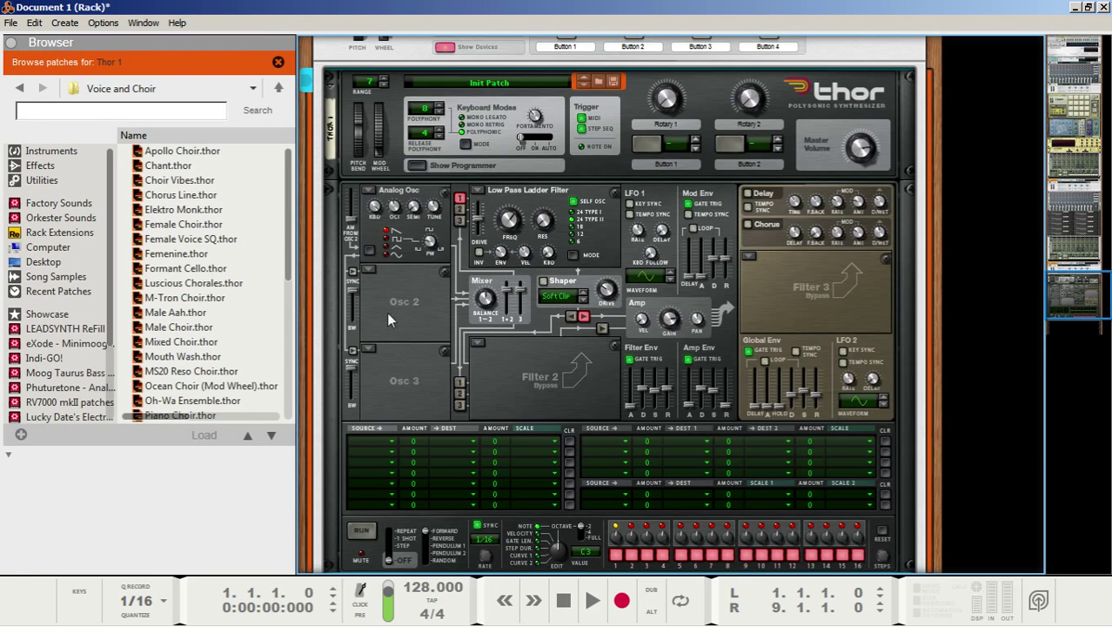
Reset the Thor device and set its release polyphony to 8
{"action": "right_click", "coordinate": [390, 315]}
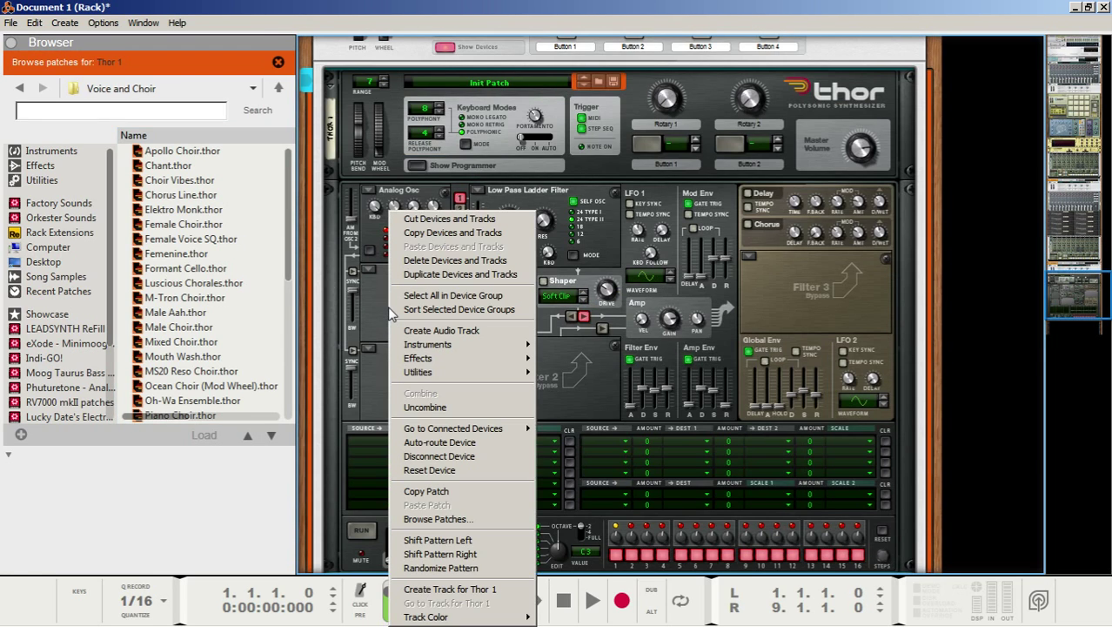
{"action": "left_click", "coordinate": [446, 470]}
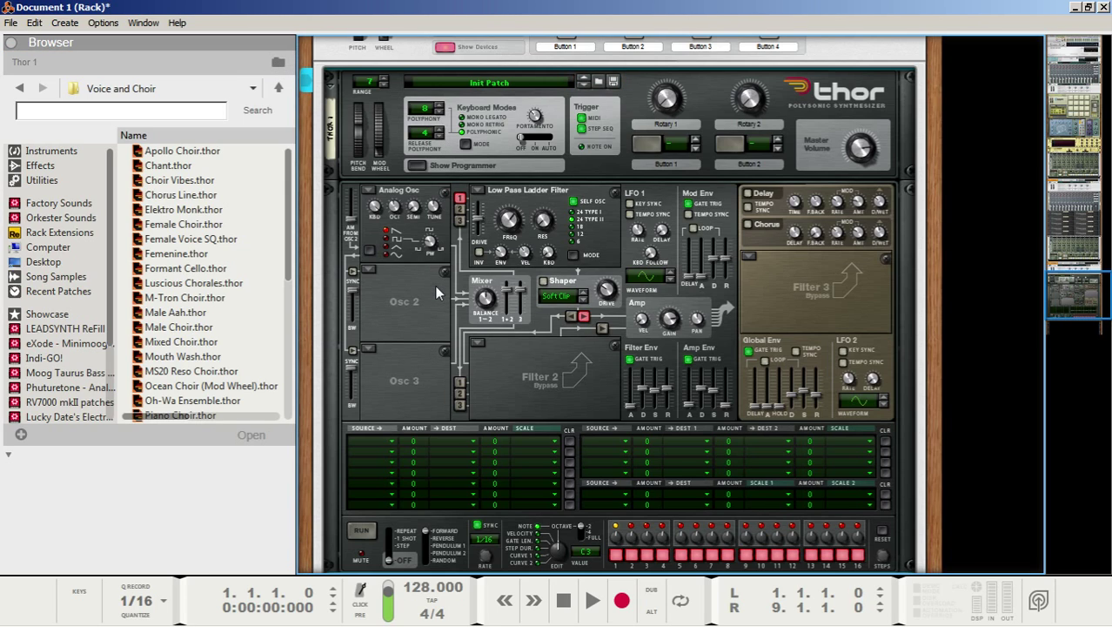
{"action": "left_click", "coordinate": [439, 128]}
Change Thor's oscillator 1 to a Wavetable oscillator using the Voice table
{"action": "left_click", "coordinate": [369, 191]}
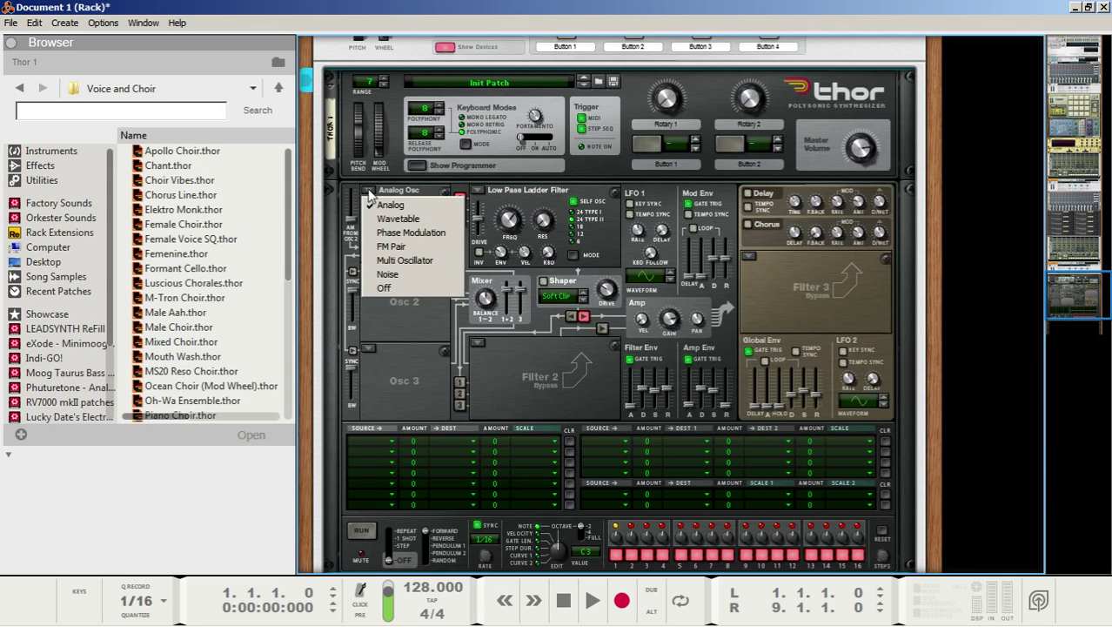
{"action": "left_click", "coordinate": [388, 218]}
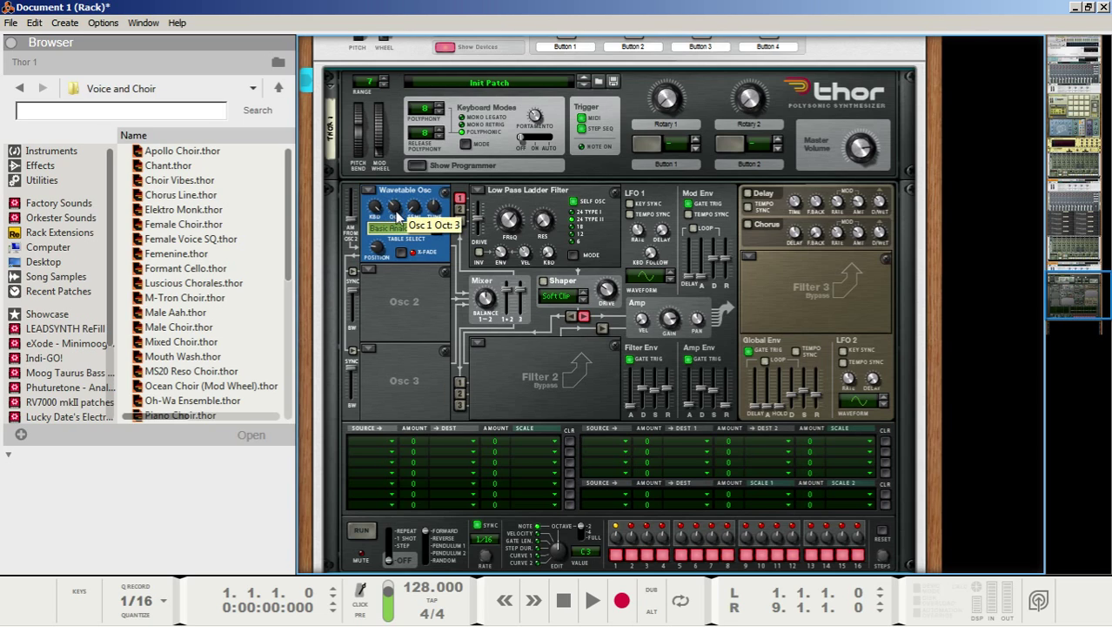
{"action": "left_click", "coordinate": [396, 231]}
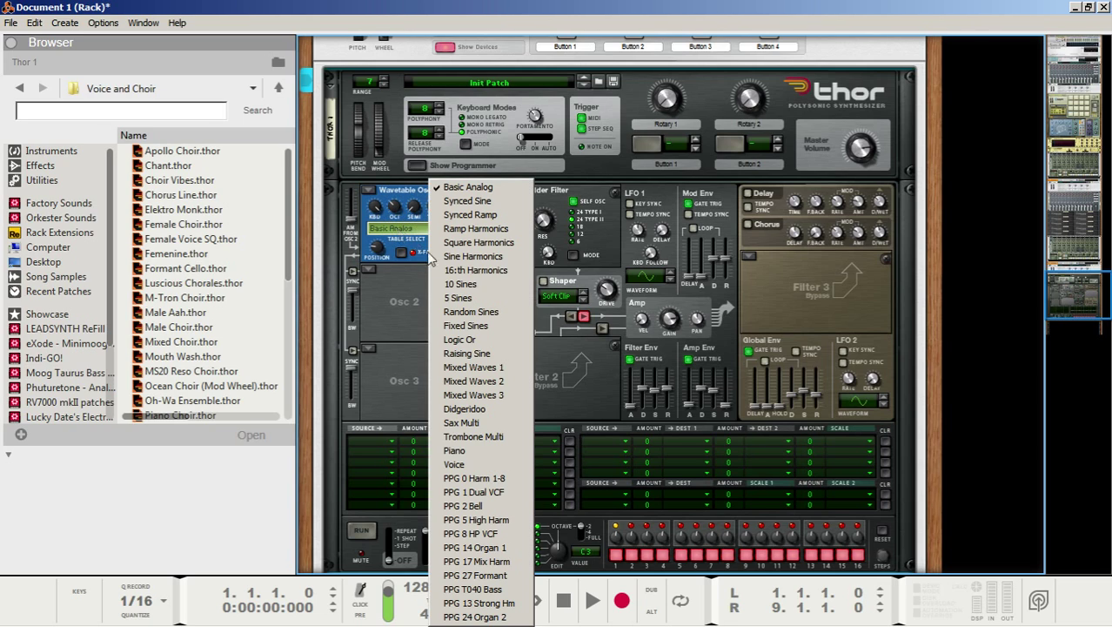
{"action": "left_click", "coordinate": [481, 468]}
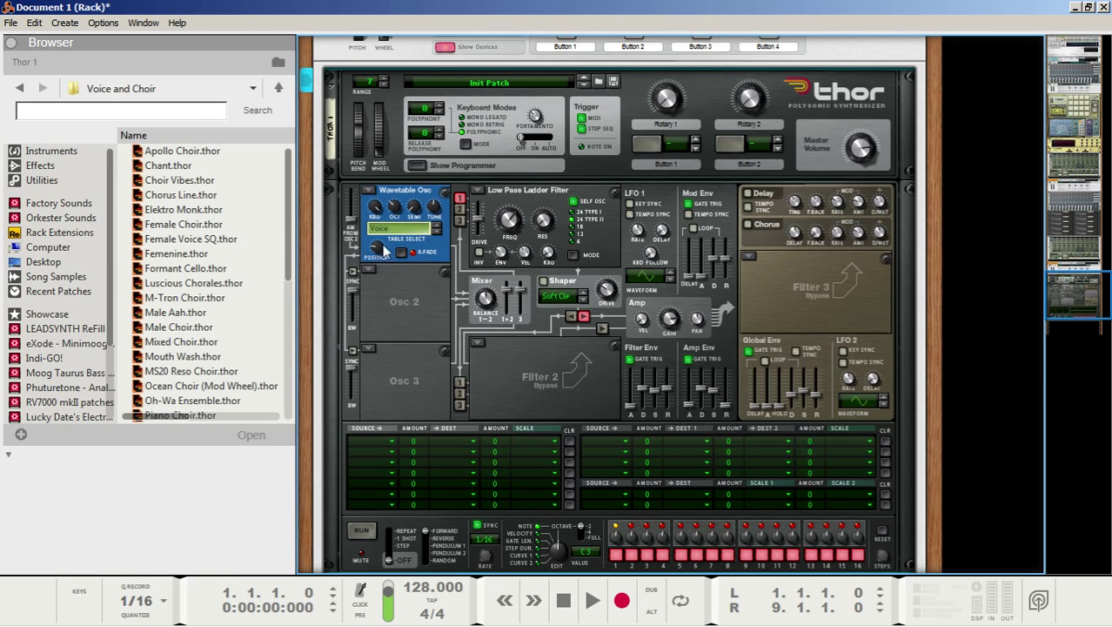
{"action": "mouse_move", "coordinate": [378, 253]}
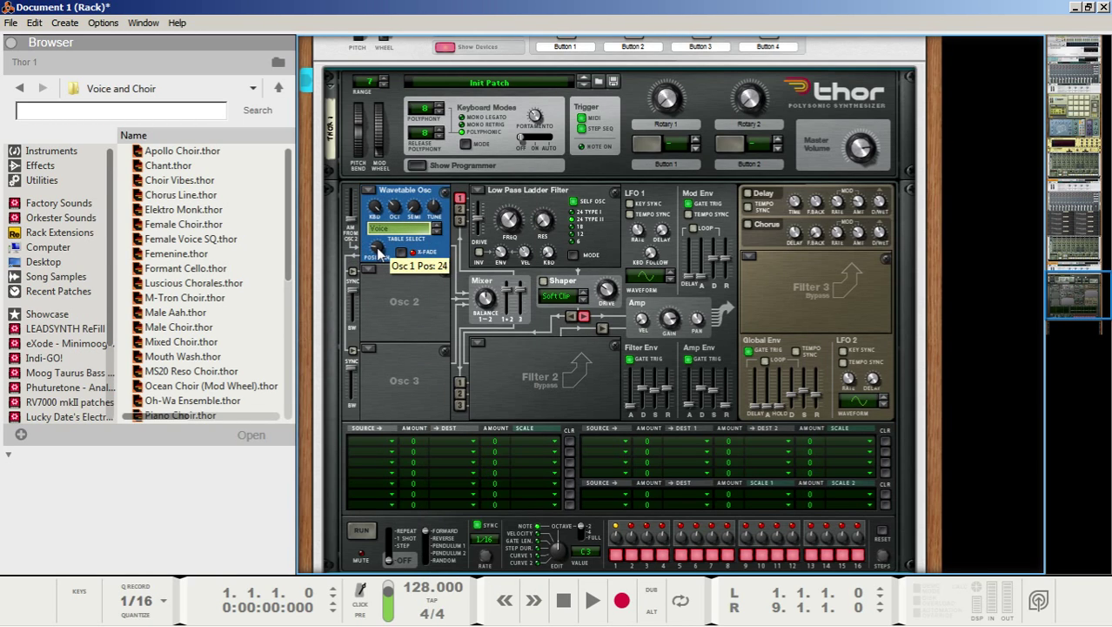
{"action": "left_click_drag", "start_coordinate": [378, 253], "coordinate": [383, 222]}
{"action": "mouse_move", "coordinate": [384, 220]}
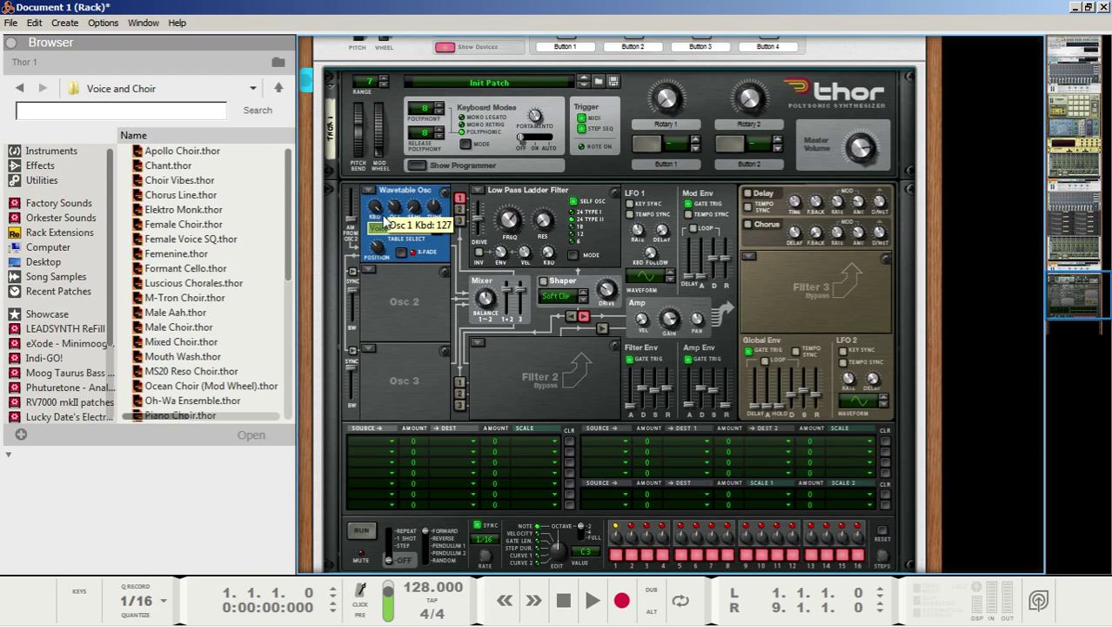
Switch Thor's Filter 1 off so that the slot is bypassed
{"action": "mouse_move", "coordinate": [485, 299]}
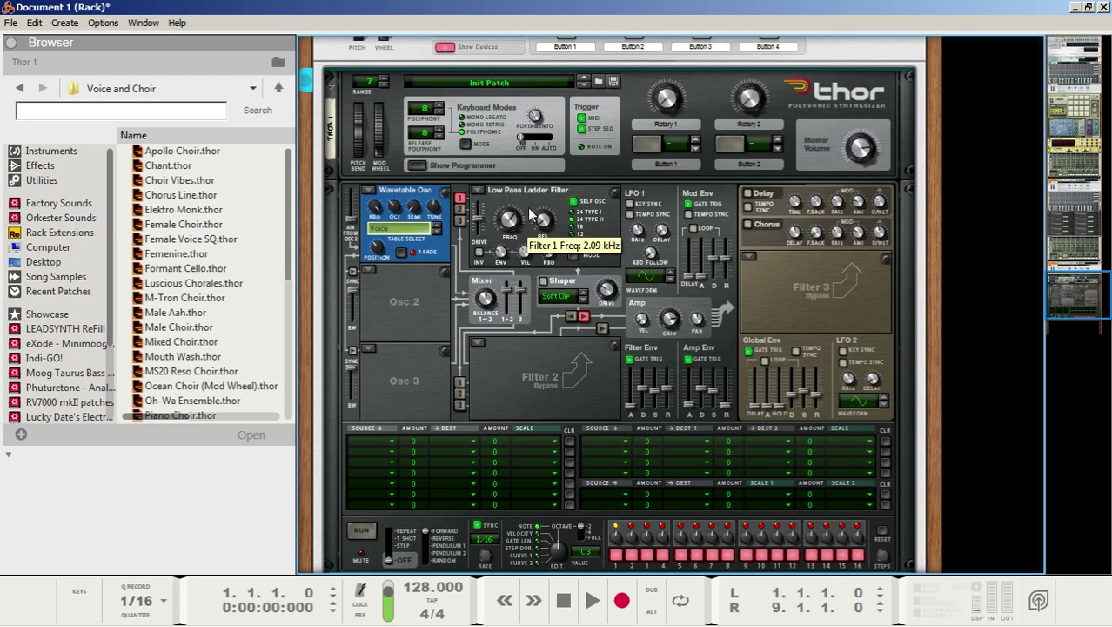
{"action": "left_click", "coordinate": [475, 189]}
{"action": "left_click", "coordinate": [493, 262]}
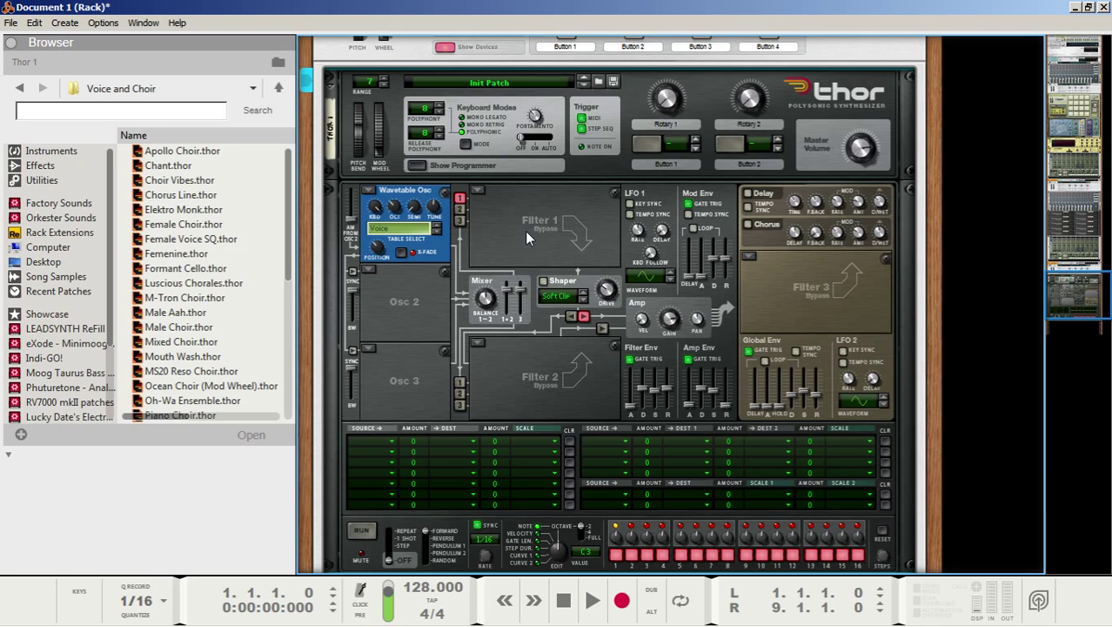
Turn off the Filter Env gate trigger and raise the Amp Env decay and sustain to maximum
{"action": "scroll", "coordinate": [525, 230], "scroll_direction": "down", "scroll_amount": 3}
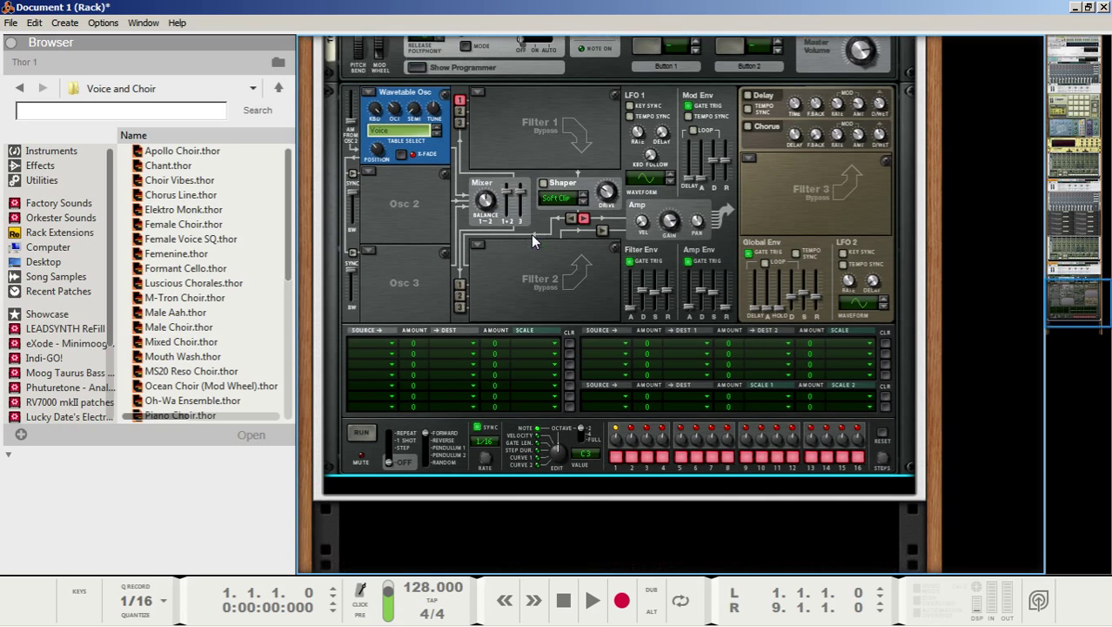
{"action": "left_click", "coordinate": [630, 262]}
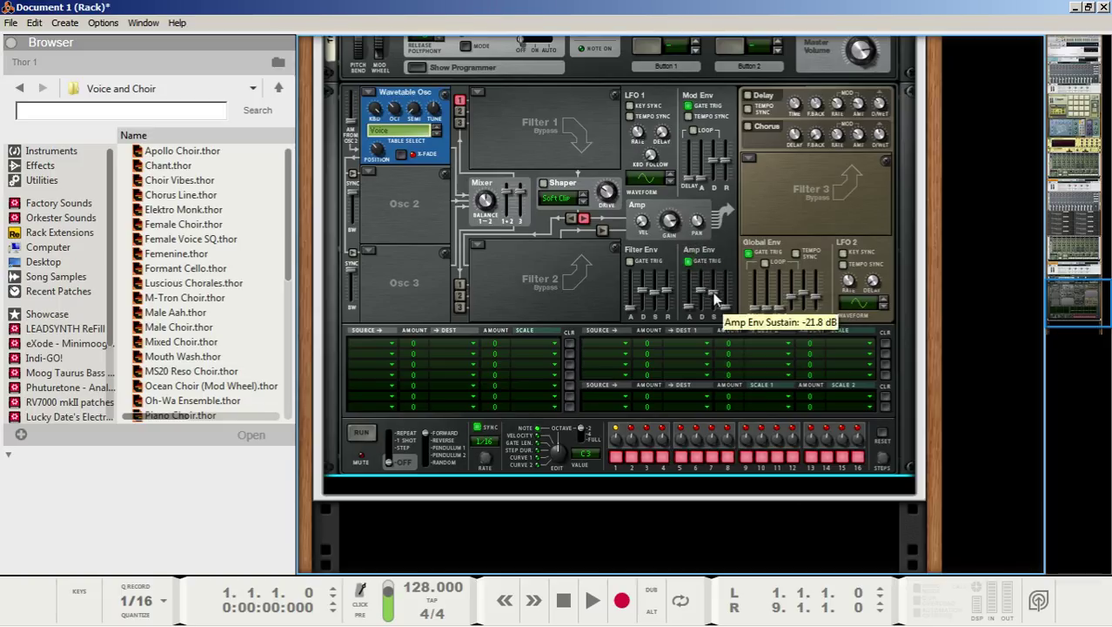
{"action": "left_click_drag", "start_coordinate": [706, 289], "coordinate": [707, 262]}
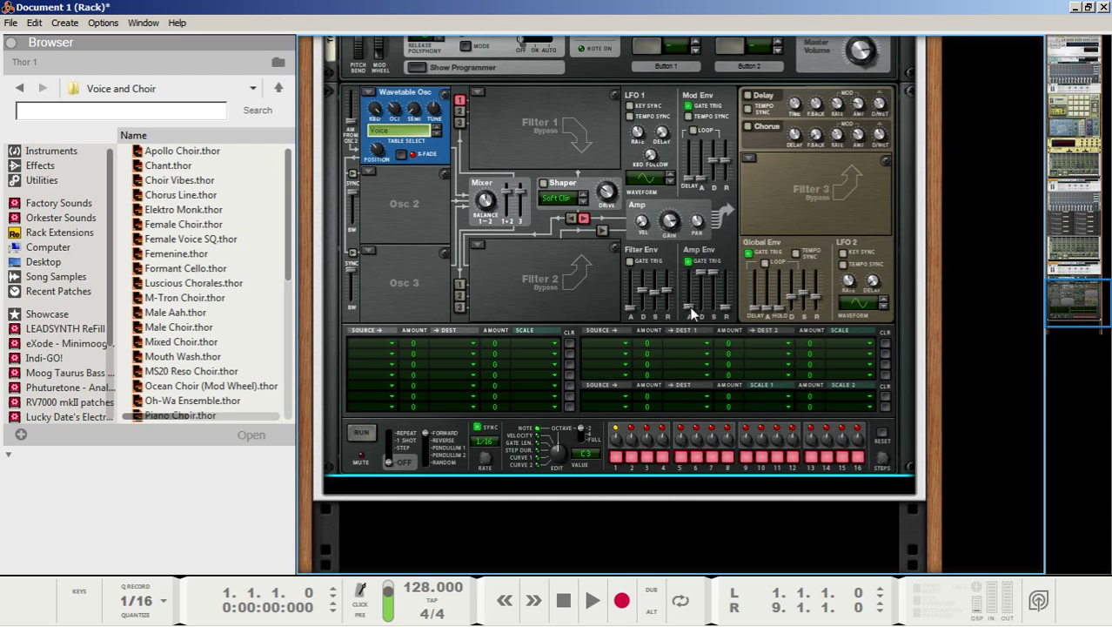
{"action": "left_click_drag", "start_coordinate": [694, 313], "coordinate": [726, 290]}
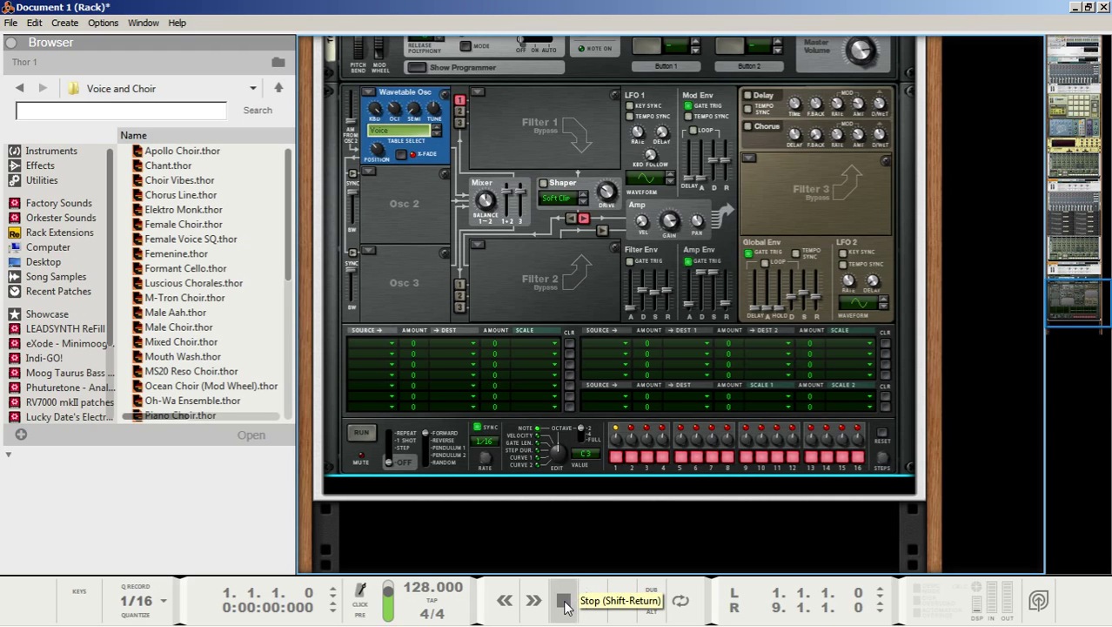
Play the chord sequence to listen to the basic wavetable voice sound, and stop playback
{"action": "key", "text": "space"}
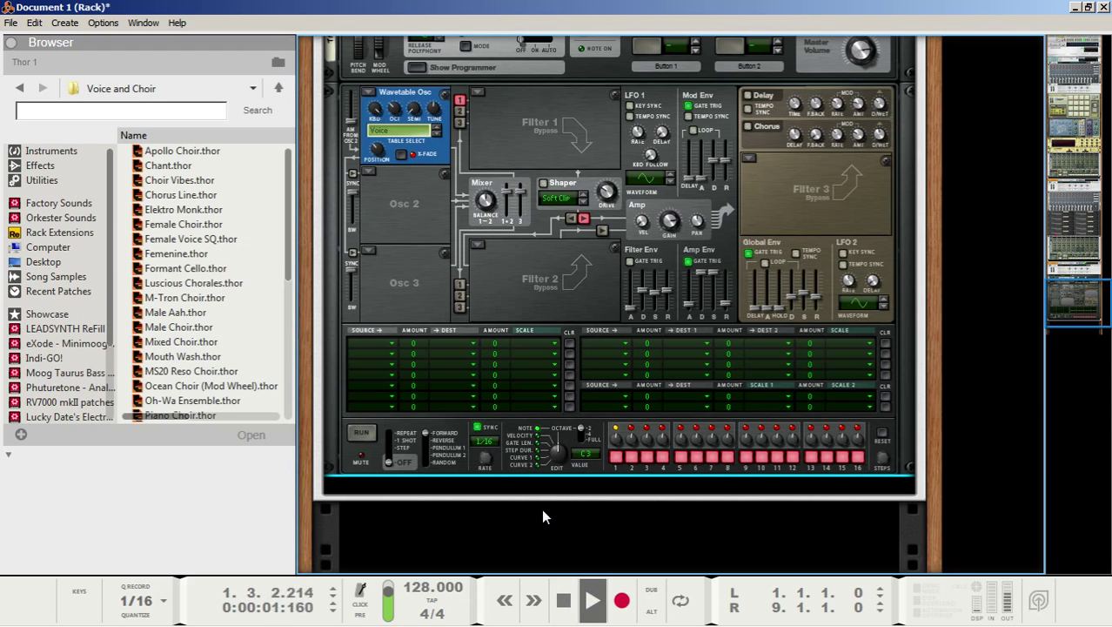
{"action": "scroll", "coordinate": [542, 508], "scroll_direction": "up", "scroll_amount": 1}
{"action": "scroll", "coordinate": [536, 510], "scroll_direction": "up", "scroll_amount": 1}
{"action": "scroll", "coordinate": [535, 510], "scroll_direction": "down", "scroll_amount": 1}
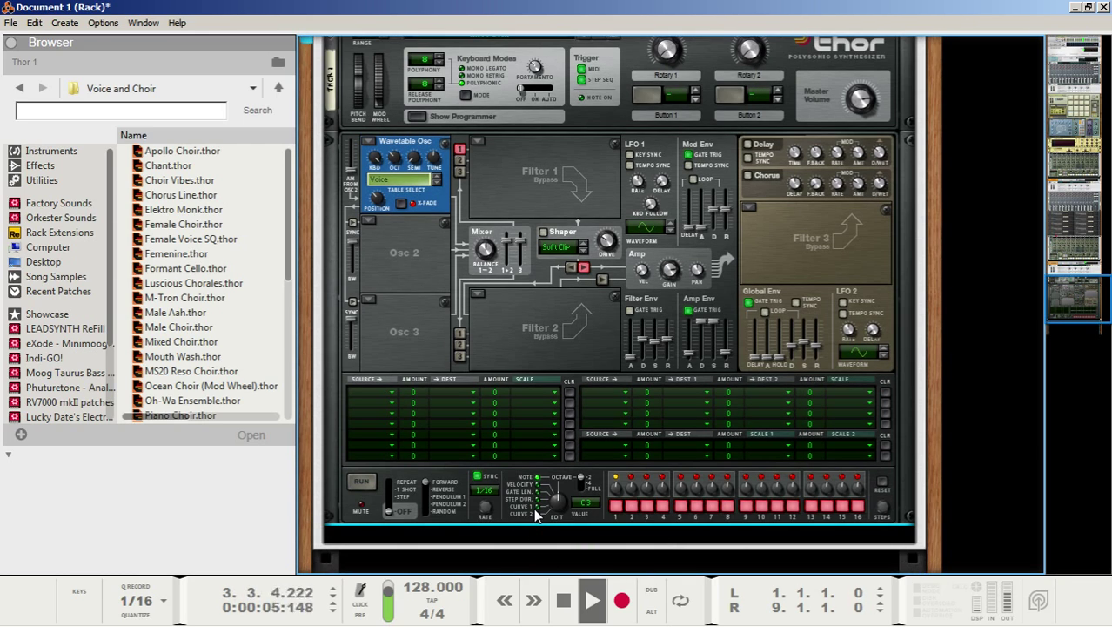
{"action": "key", "text": "space"}
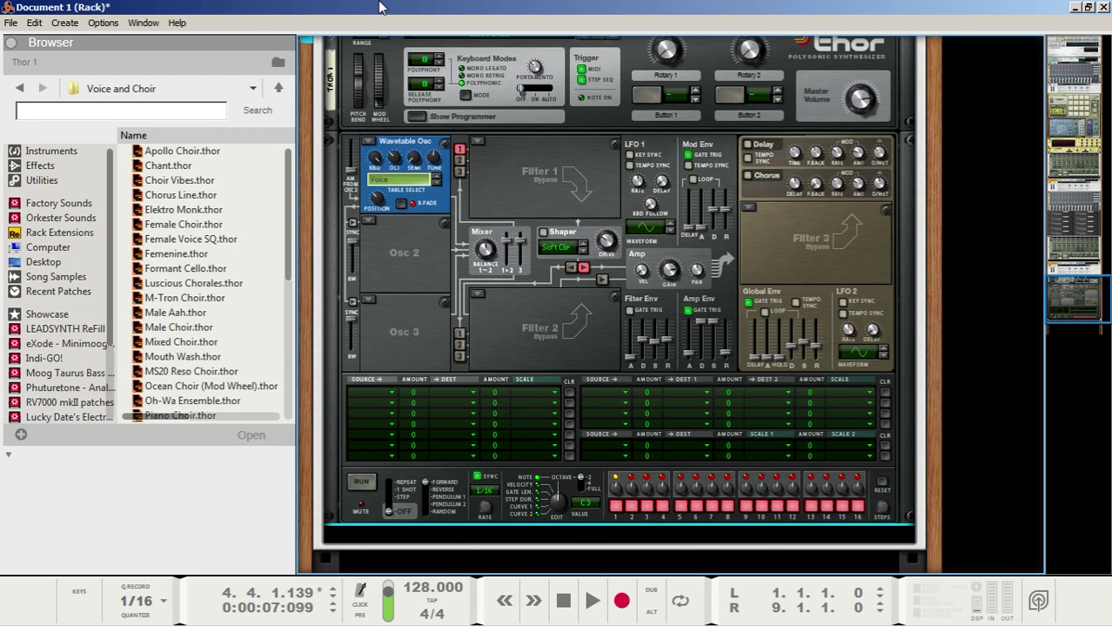
Route Voice Key Note (Full Range) to Osc 1 position at -100 in the modulation matrix's first row
{"action": "left_click", "coordinate": [367, 397]}
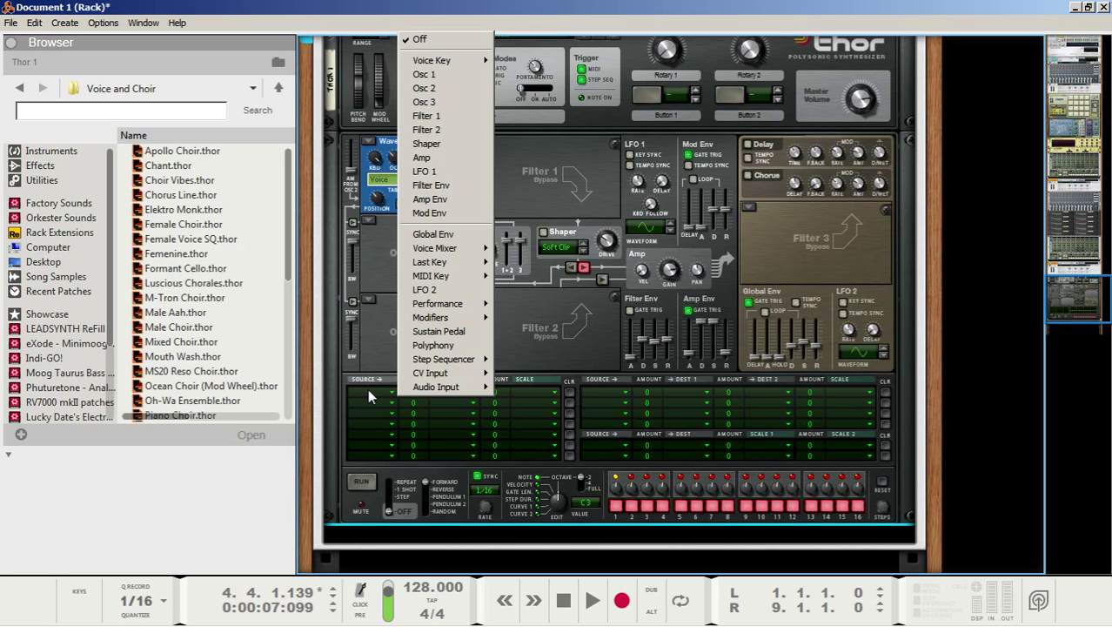
{"action": "mouse_move", "coordinate": [476, 68]}
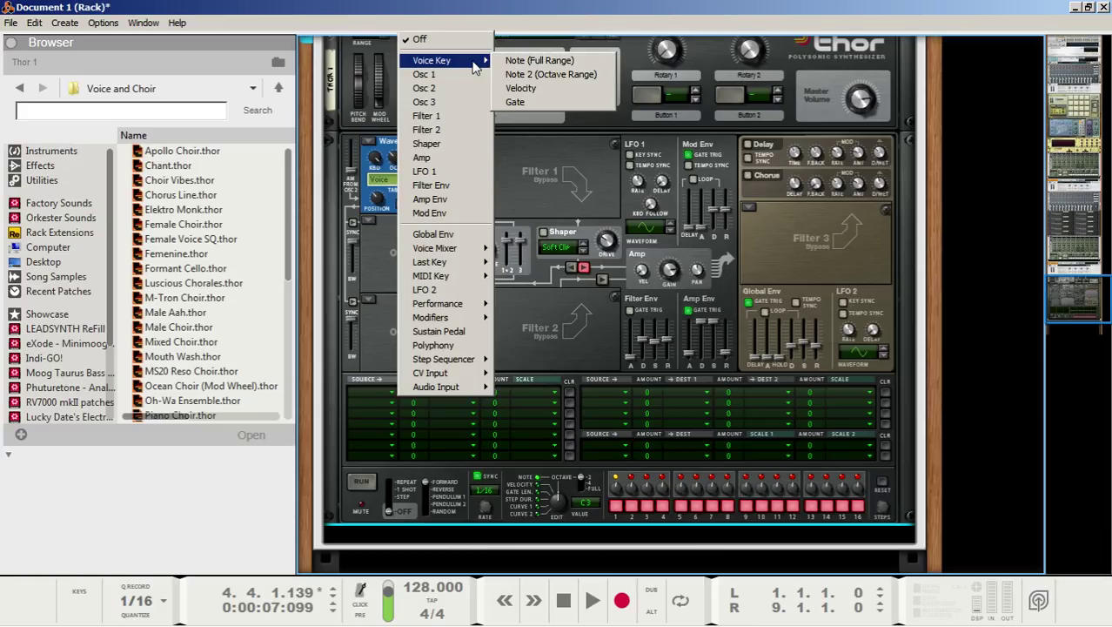
{"action": "left_click", "coordinate": [522, 61]}
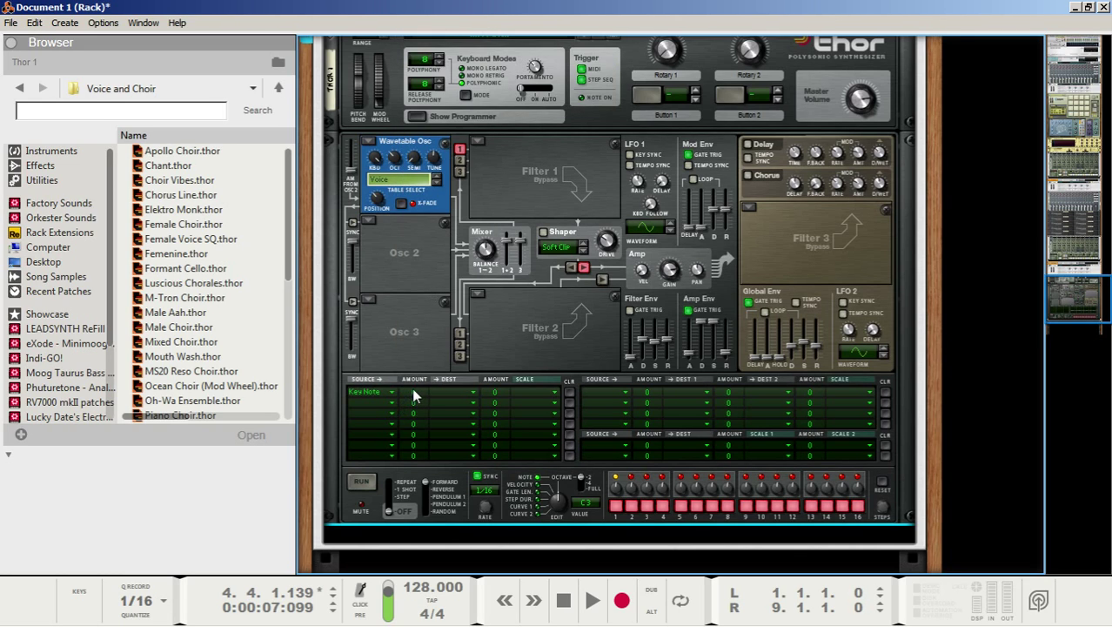
{"action": "left_click_drag", "start_coordinate": [414, 396], "coordinate": [424, 396]}
{"action": "left_click", "coordinate": [441, 395]}
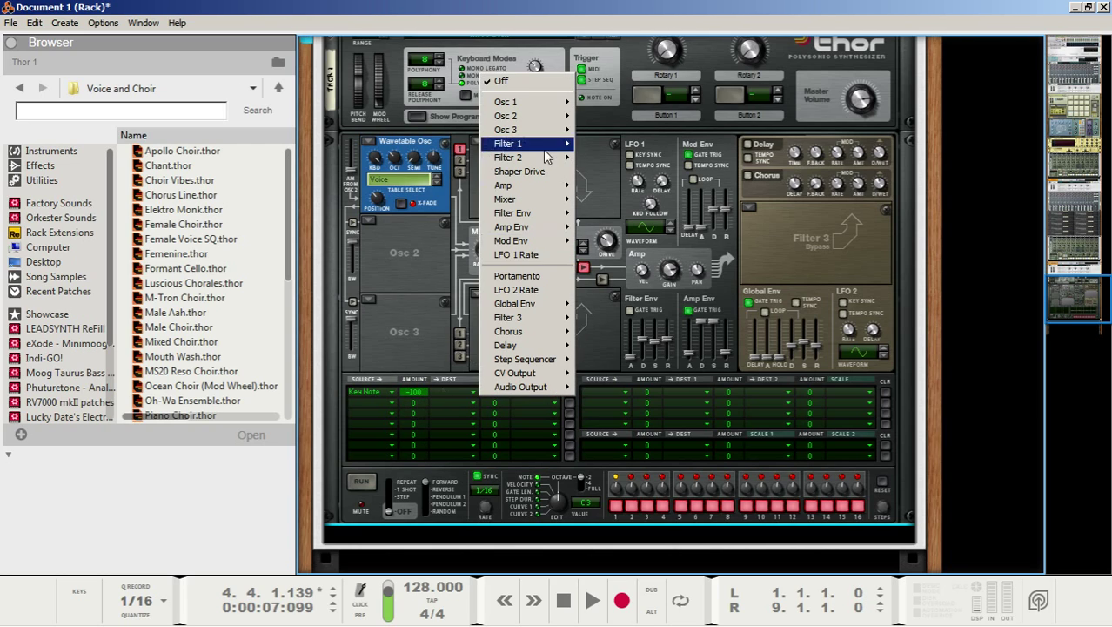
{"action": "mouse_move", "coordinate": [543, 105]}
{"action": "left_click", "coordinate": [617, 132]}
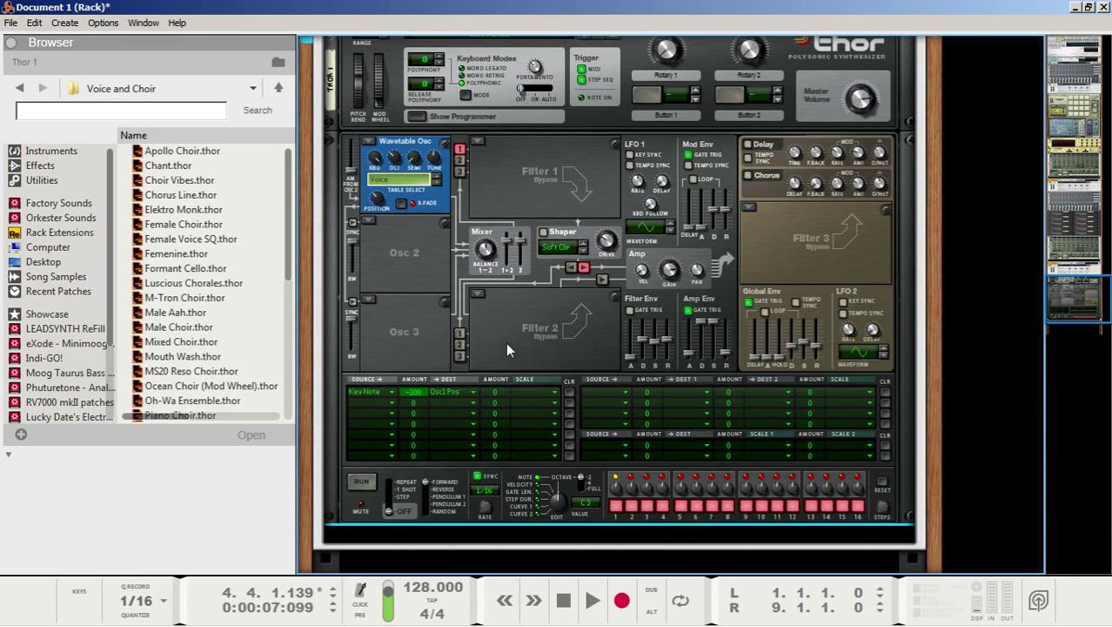
Add a second modulation row with the same Key Note source, amount -100 and Osc 1 position destination
{"action": "left_click", "coordinate": [370, 407]}
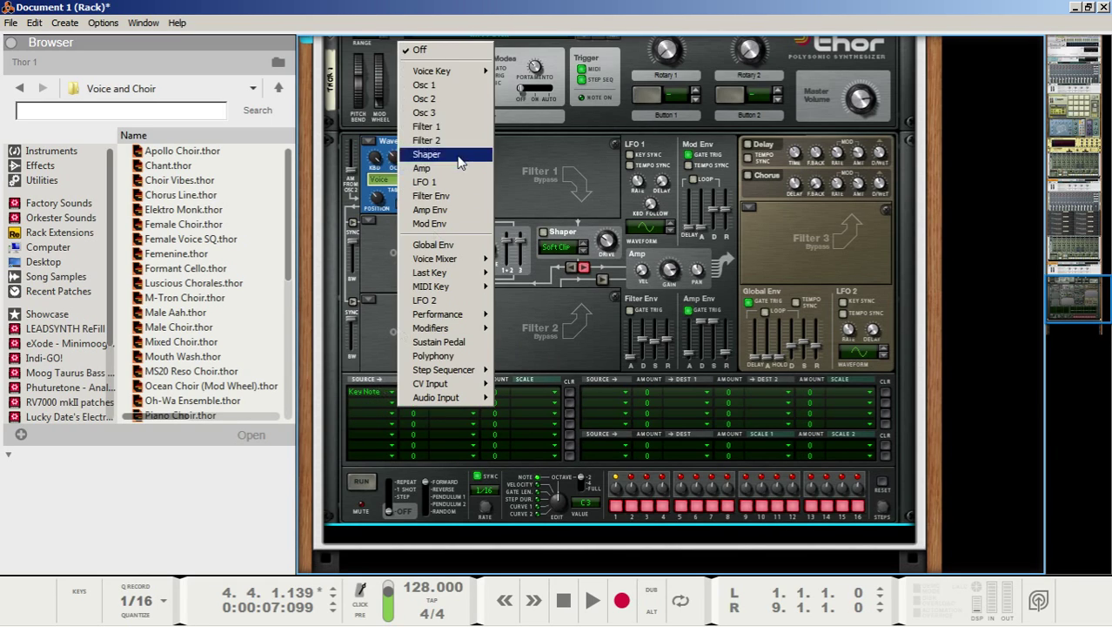
{"action": "mouse_move", "coordinate": [454, 79]}
{"action": "left_click", "coordinate": [545, 77]}
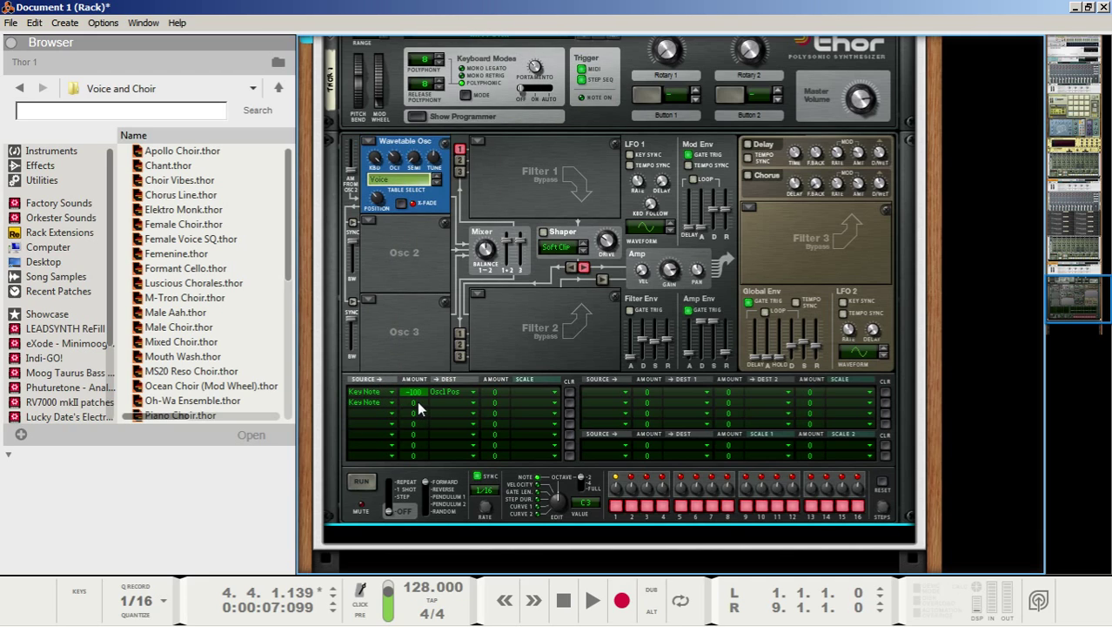
{"action": "left_click_drag", "start_coordinate": [419, 409], "coordinate": [419, 439]}
{"action": "left_click", "coordinate": [460, 407]}
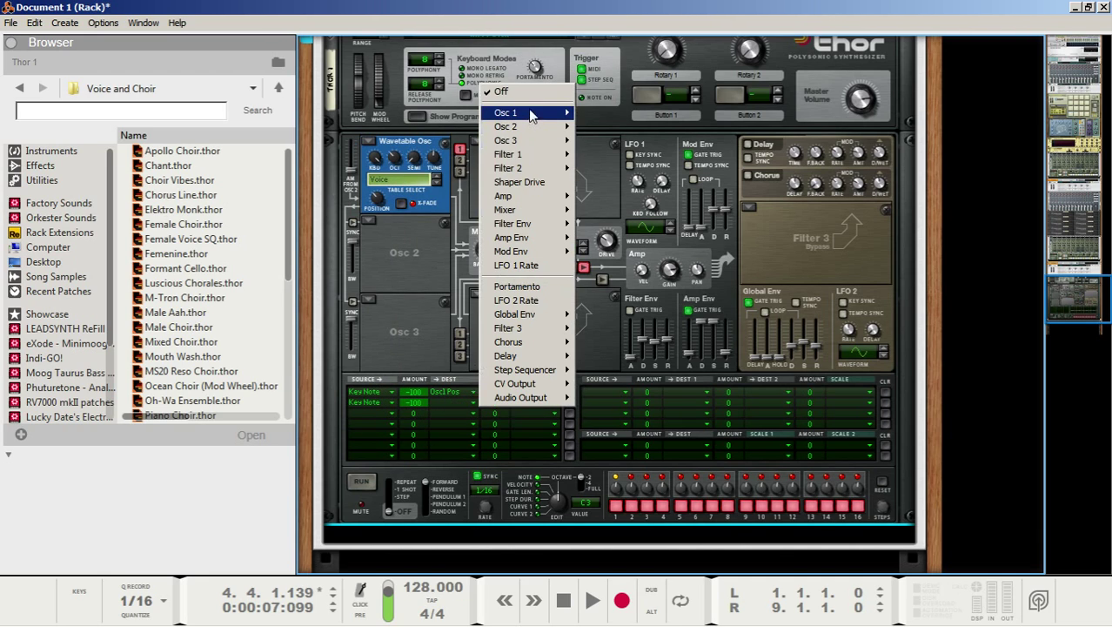
{"action": "mouse_move", "coordinate": [533, 114]}
{"action": "left_click", "coordinate": [618, 142]}
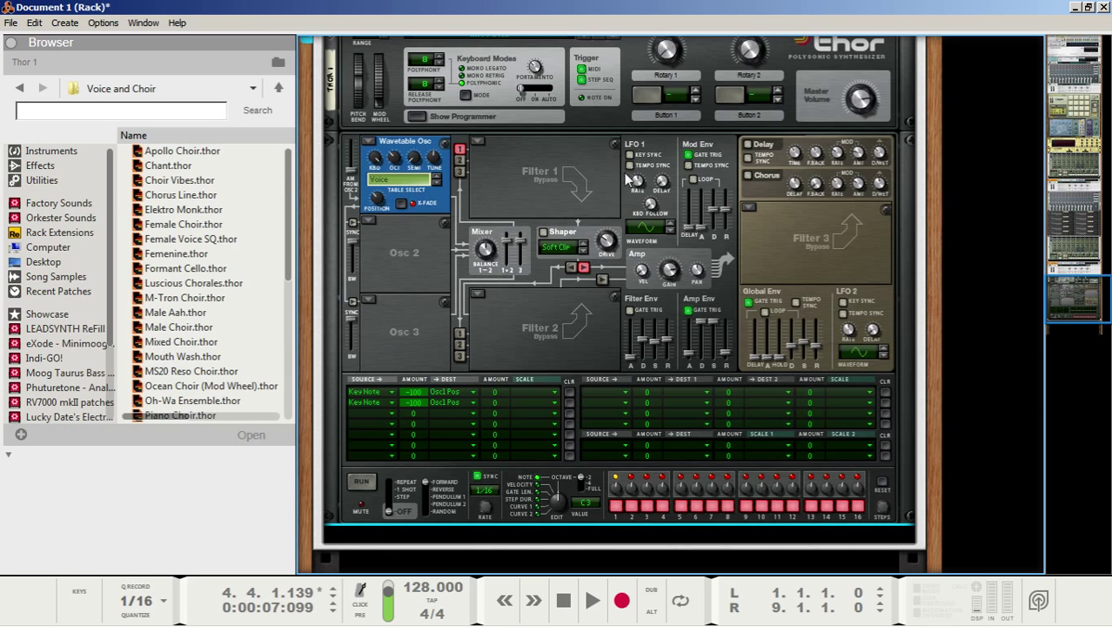
Route LFO 1 to Osc 1 pitch with an amount of 16 in the modulation matrix's third row
{"action": "mouse_move", "coordinate": [639, 179]}
{"action": "left_click", "coordinate": [357, 422]}
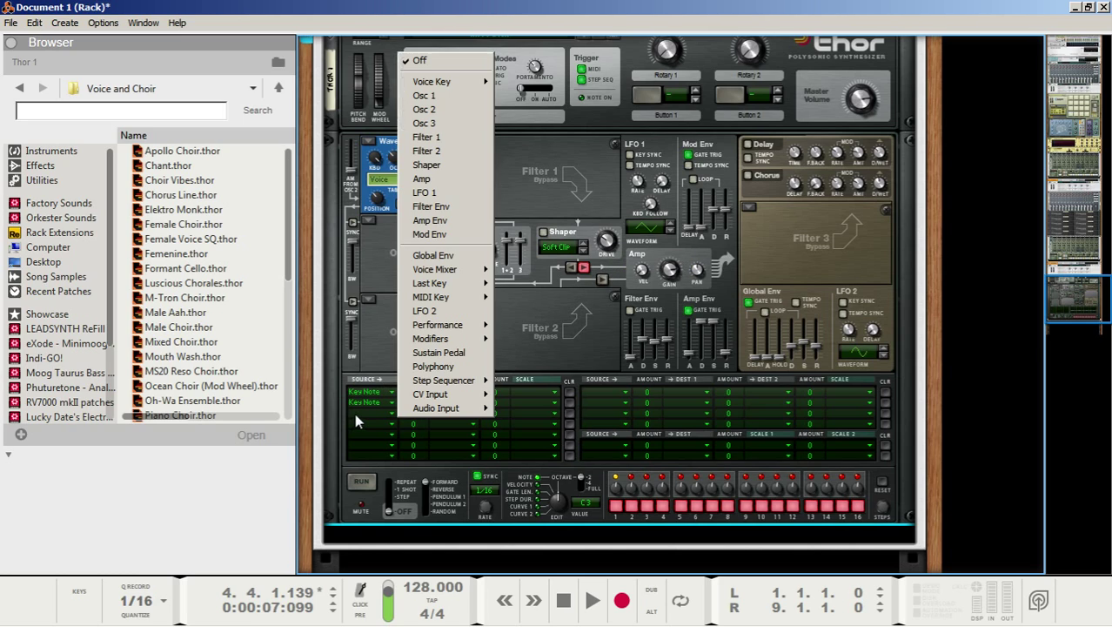
{"action": "left_click", "coordinate": [431, 192]}
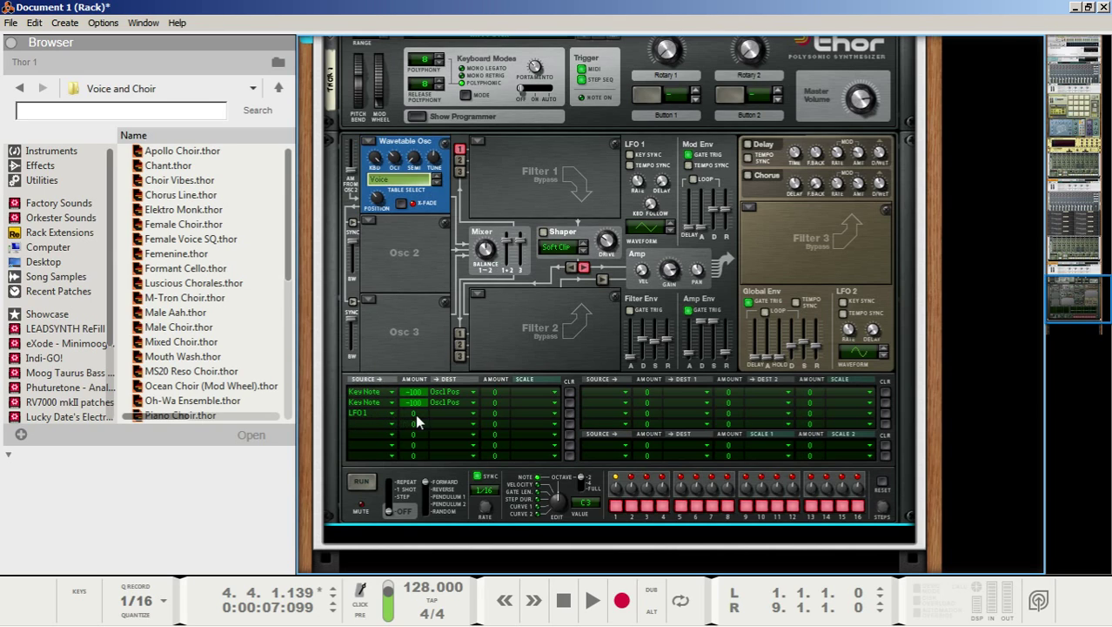
{"action": "left_click_drag", "start_coordinate": [414, 421], "coordinate": [421, 418]}
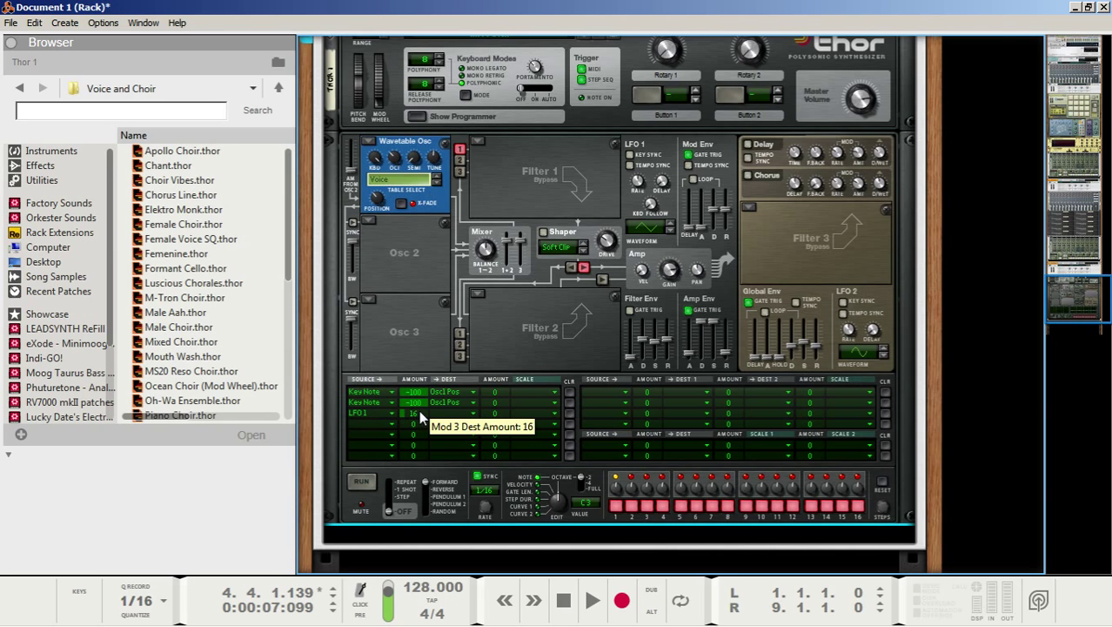
{"action": "left_click", "coordinate": [443, 417]}
{"action": "mouse_move", "coordinate": [527, 129]}
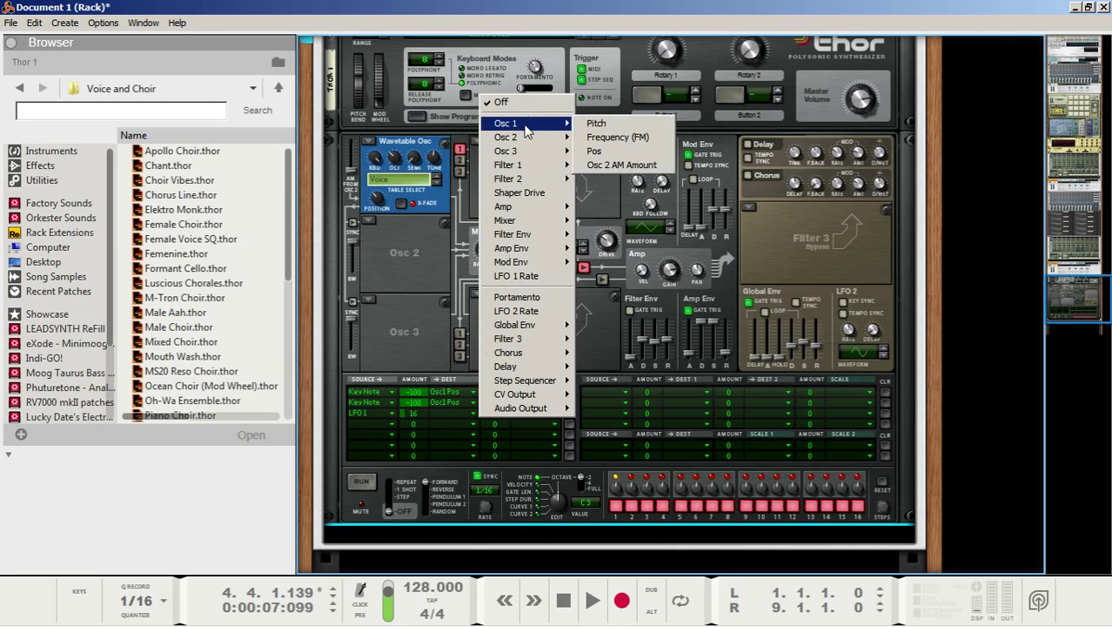
{"action": "left_click", "coordinate": [597, 124]}
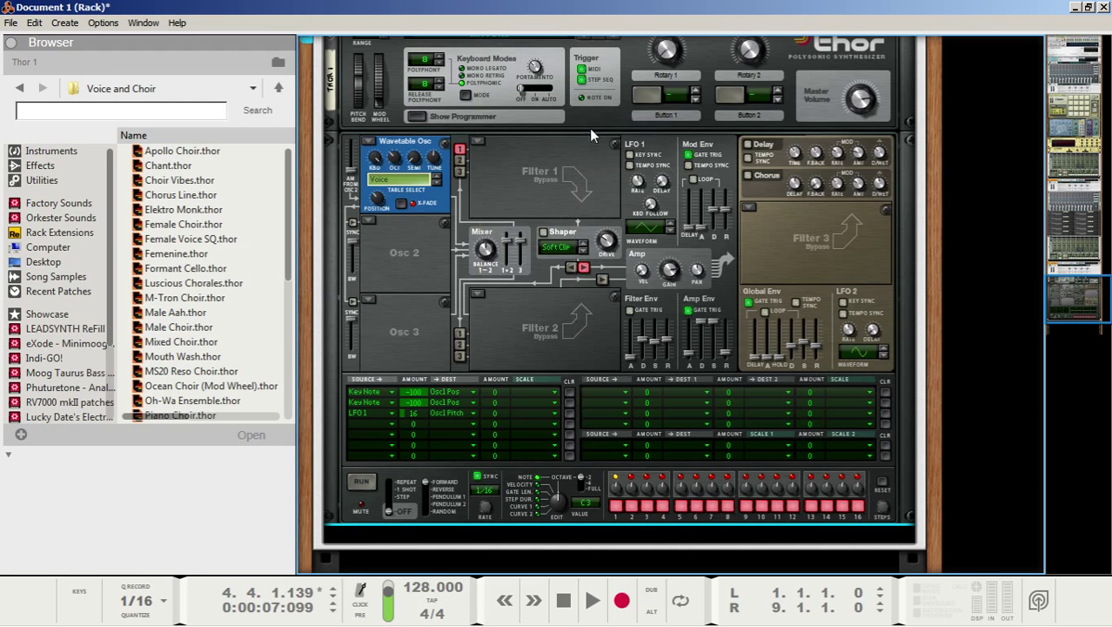
Add a fourth modulation row routing LFO 1 to Osc 1 pitch with an amount of 10
{"action": "left_click", "coordinate": [355, 421]}
{"action": "left_click", "coordinate": [453, 207]}
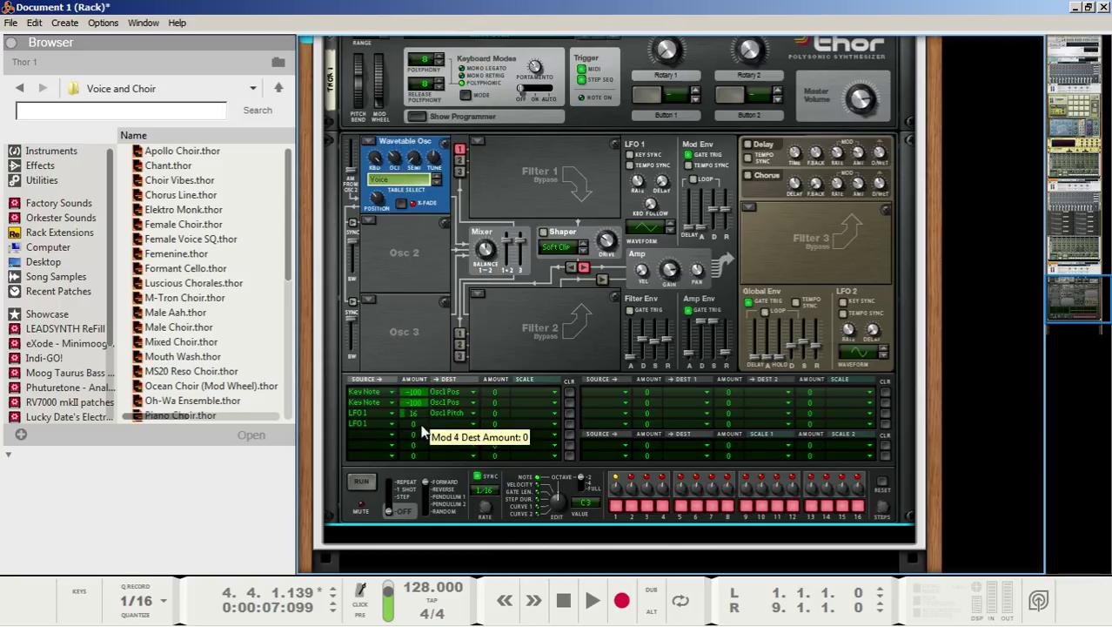
{"action": "left_click_drag", "start_coordinate": [422, 431], "coordinate": [428, 418]}
{"action": "left_click", "coordinate": [462, 424]}
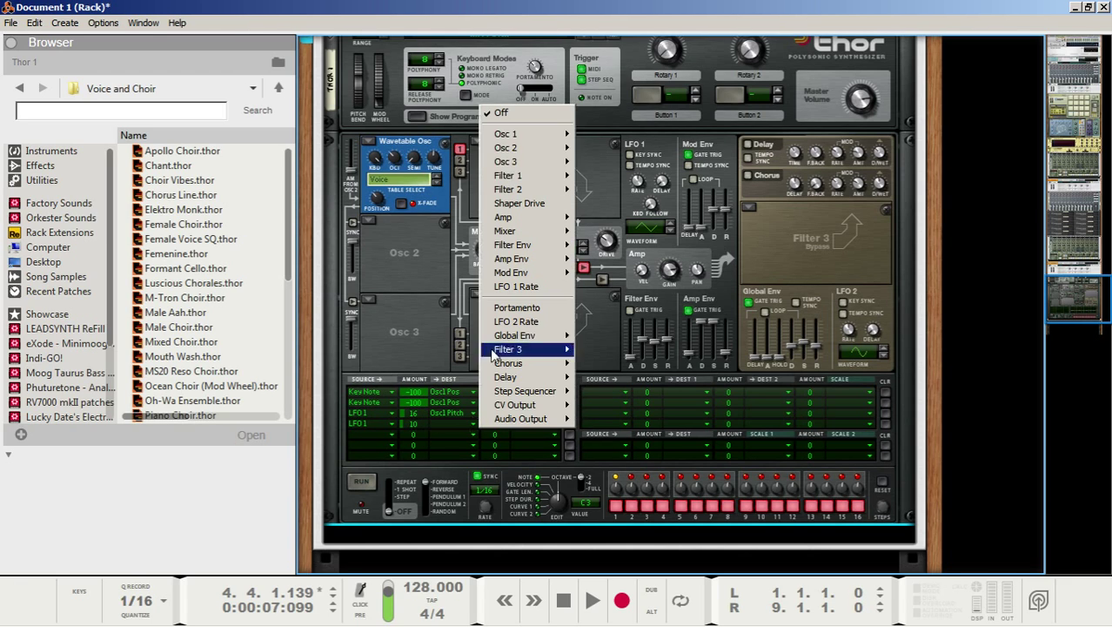
{"action": "mouse_move", "coordinate": [522, 133]}
{"action": "left_click", "coordinate": [600, 146]}
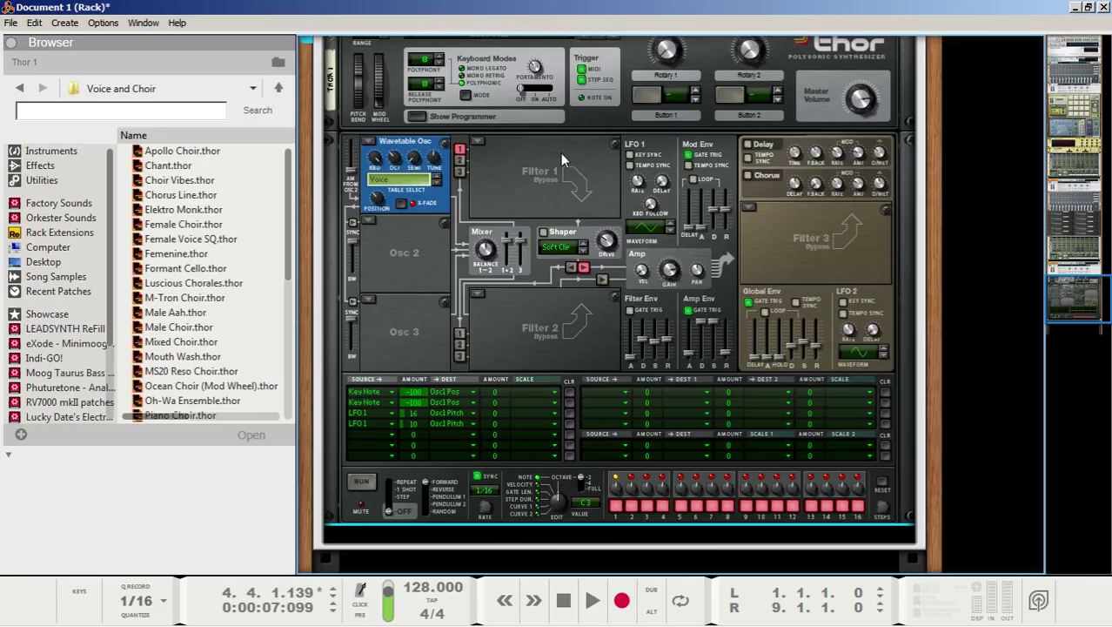
Play the chord sequence from the start to listen to the LFO pitch modulation, and stop playback
{"action": "left_click", "coordinate": [563, 603]}
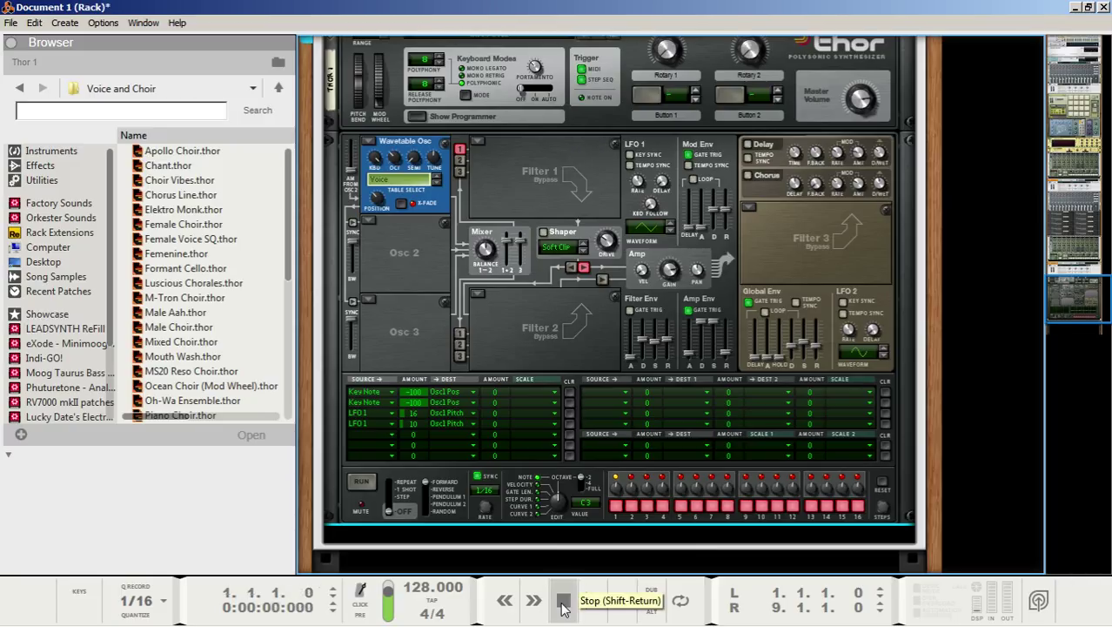
{"action": "key", "text": "space"}
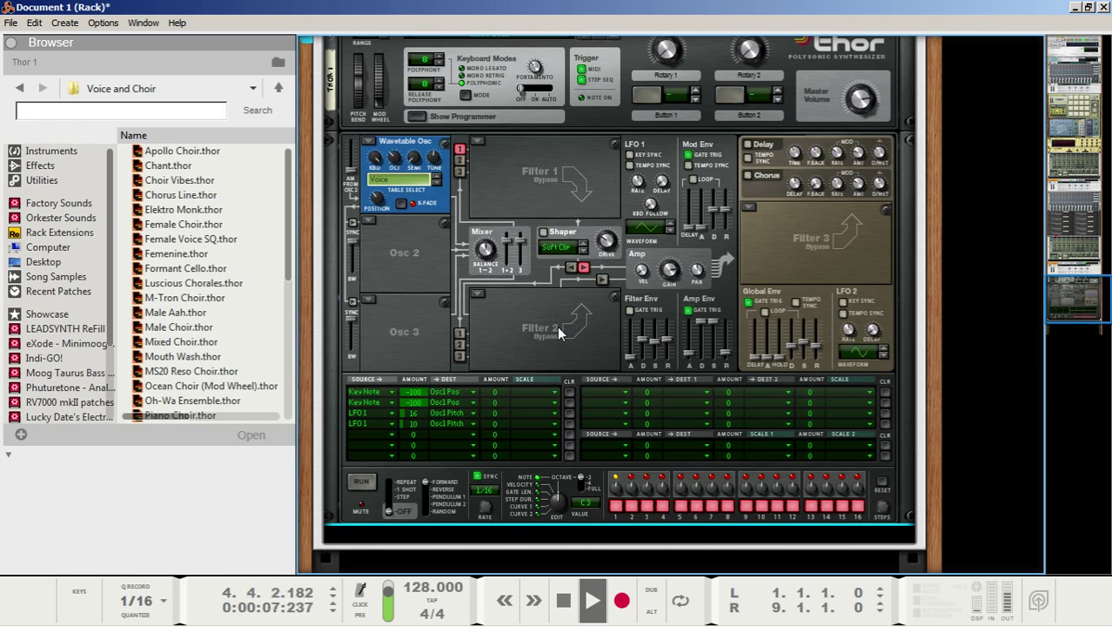
{"action": "key", "text": "space"}
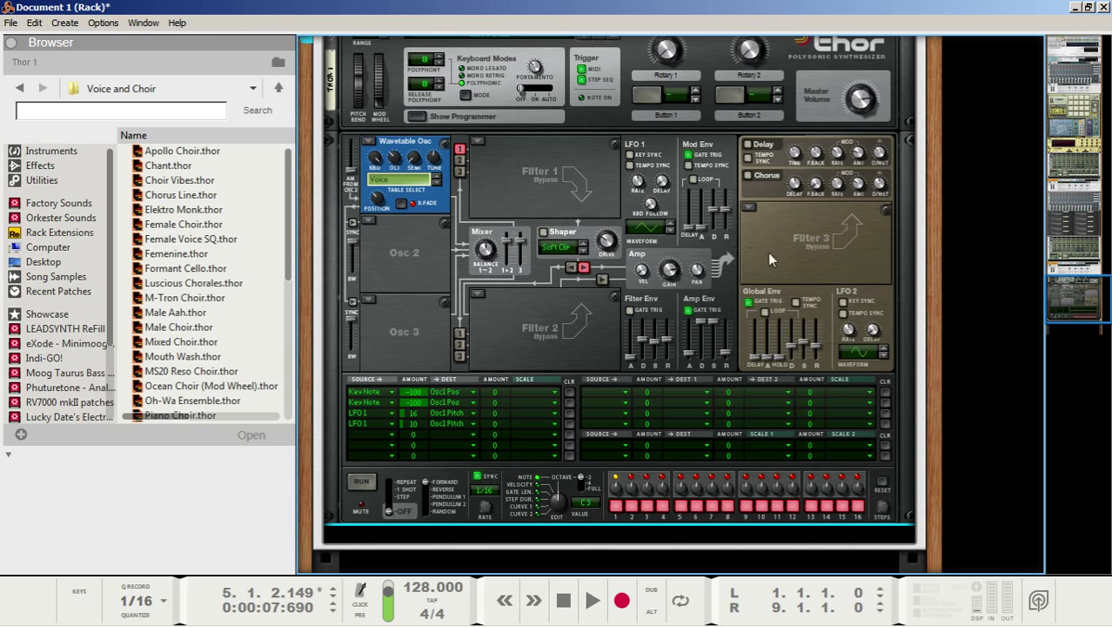
Load a State Variable filter into the Filter 3 slot, lower its frequency and slightly raise its resonance
{"action": "left_click", "coordinate": [749, 207]}
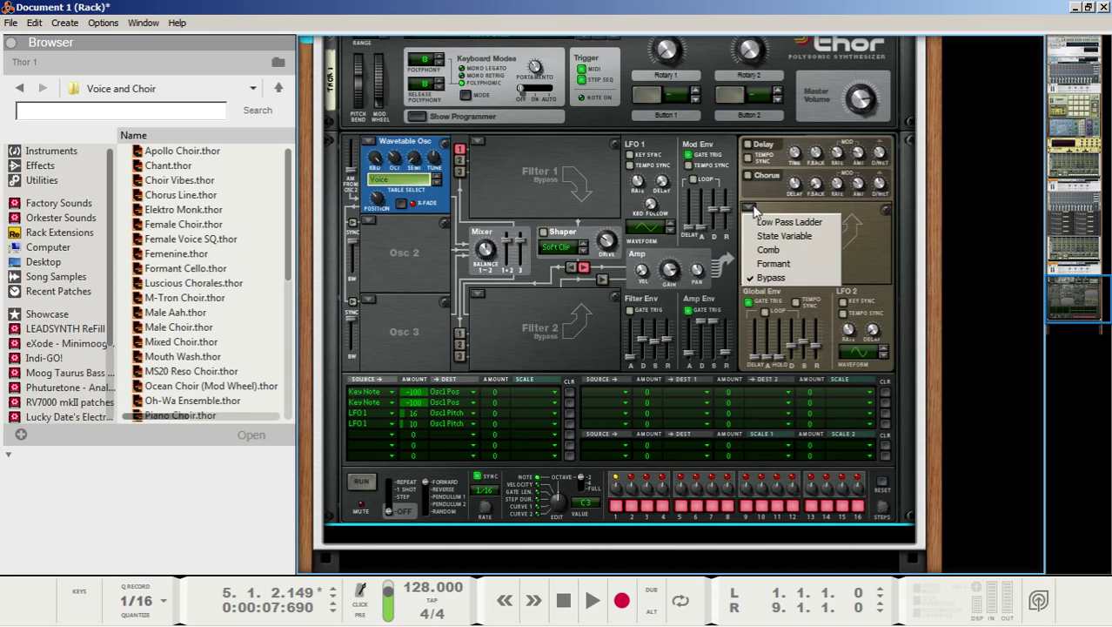
{"action": "left_click", "coordinate": [764, 242]}
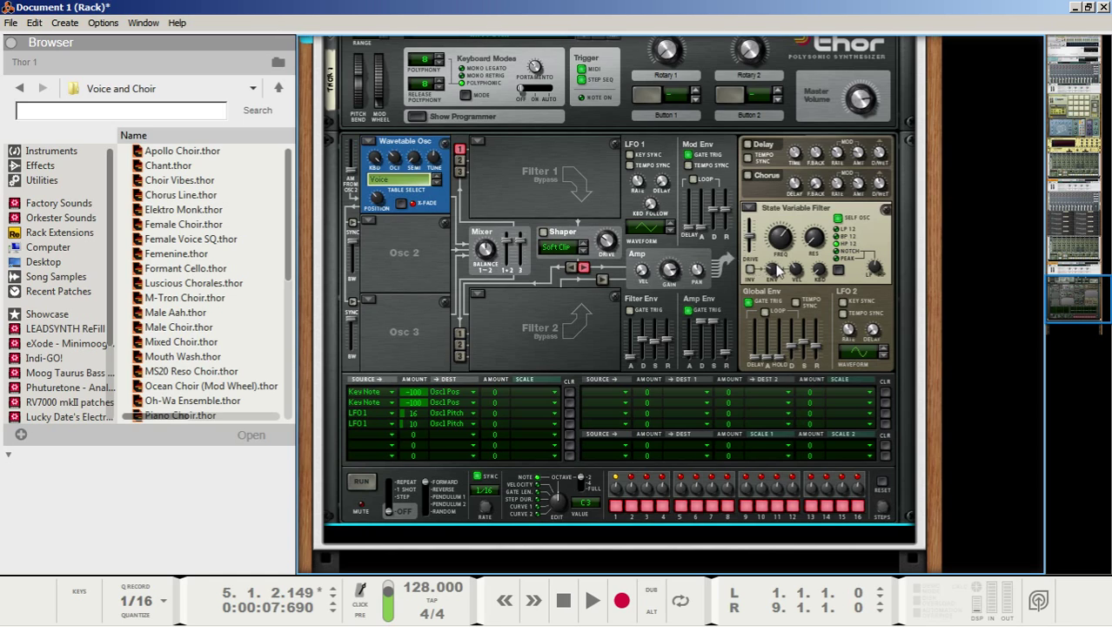
{"action": "mouse_move", "coordinate": [777, 280]}
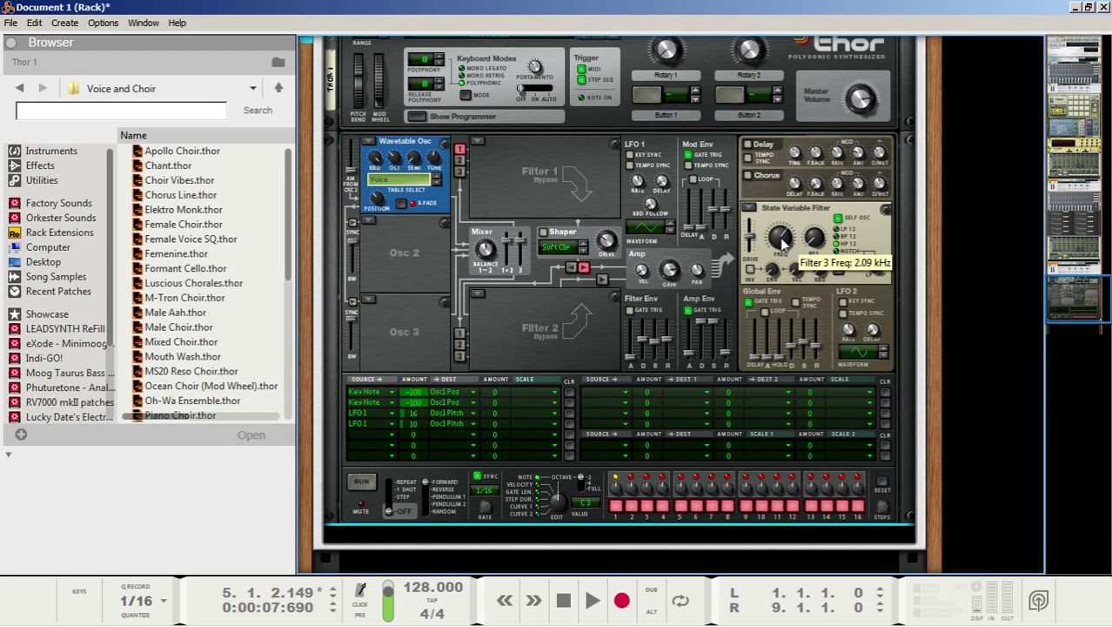
{"action": "left_click_drag", "start_coordinate": [782, 245], "coordinate": [789, 290]}
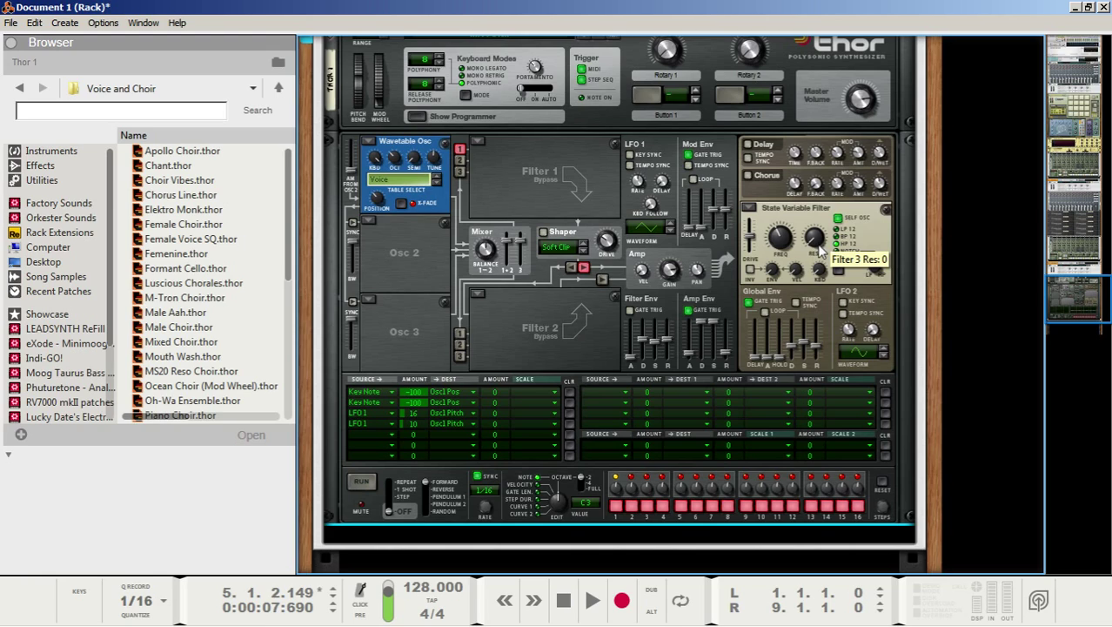
{"action": "left_click_drag", "start_coordinate": [821, 249], "coordinate": [821, 233]}
Play the sequence from the beginning to hear the patch through Filter 3, and stop playback
{"action": "scroll", "coordinate": [502, 300], "scroll_direction": "down", "scroll_amount": 2}
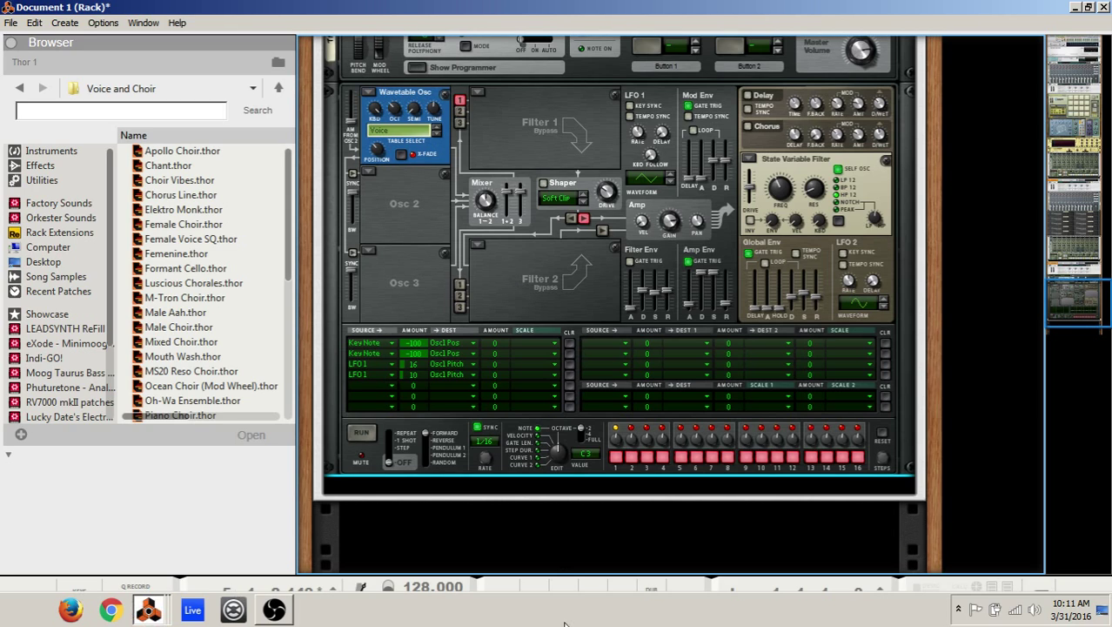
{"action": "left_click", "coordinate": [566, 587]}
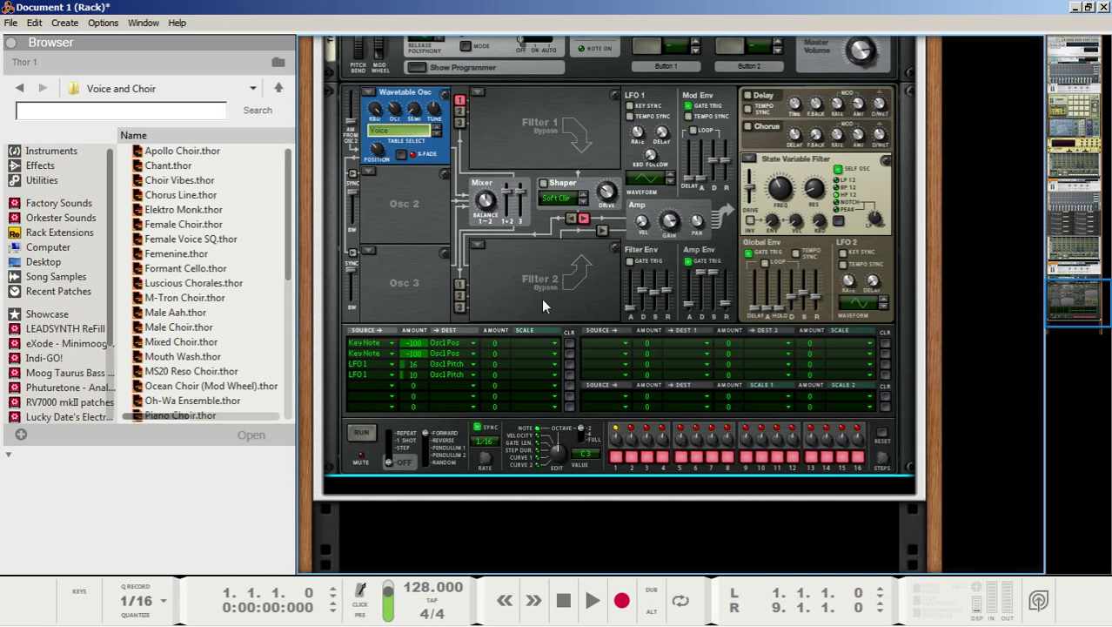
{"action": "key", "text": "space"}
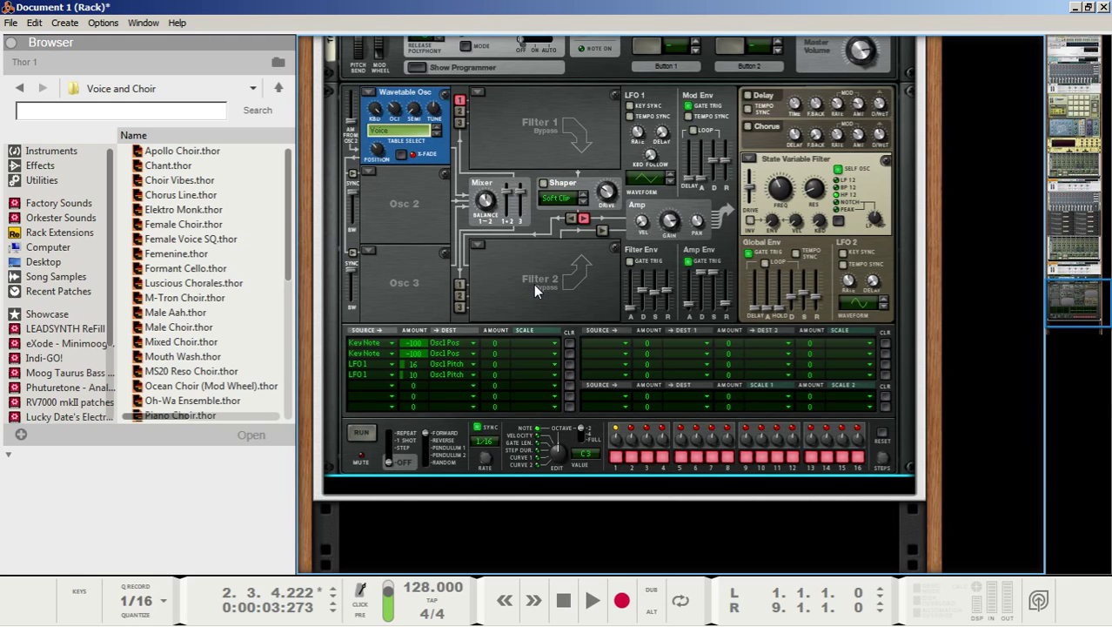
Add an RV7000 MkII Reverb effect after the Thor synthesizer
{"action": "right_click", "coordinate": [534, 283]}
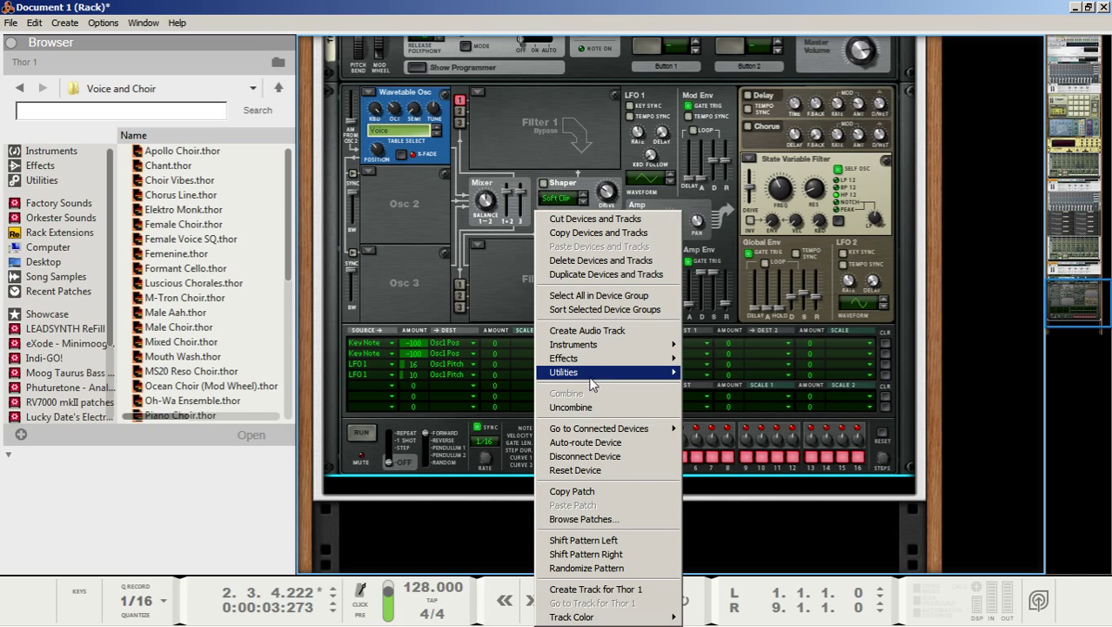
{"action": "mouse_move", "coordinate": [588, 360]}
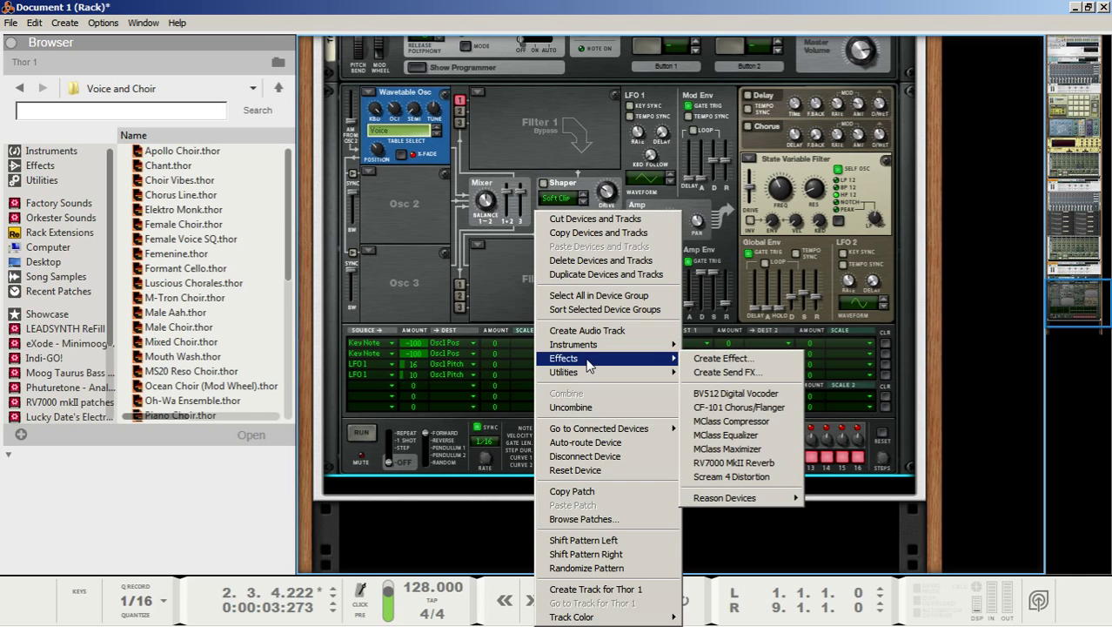
{"action": "left_click", "coordinate": [734, 463]}
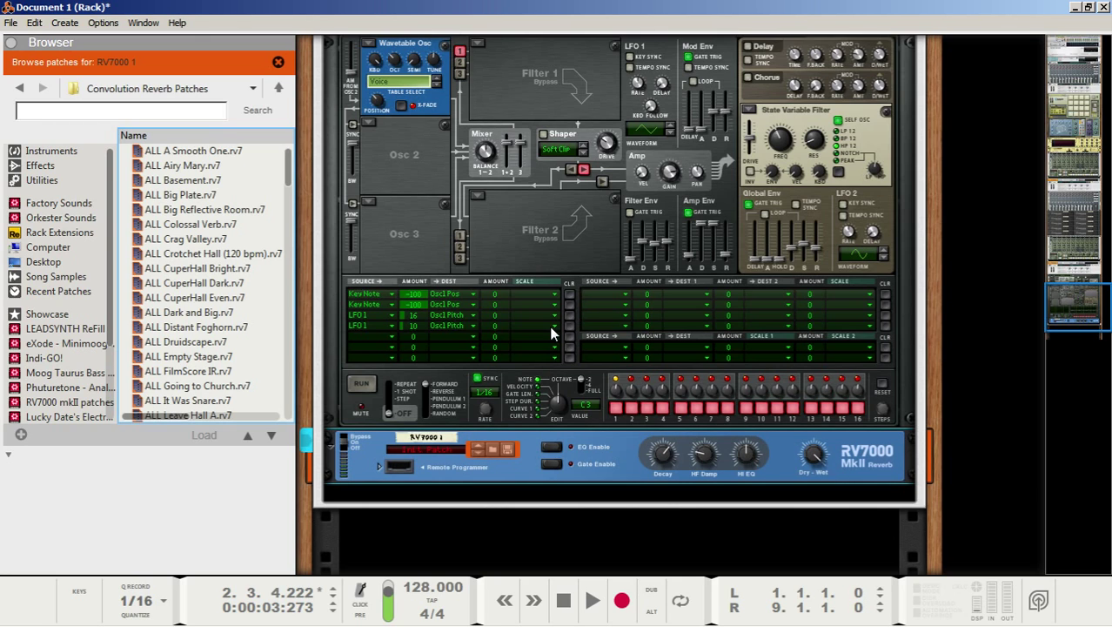
Unfold the reverb's remote programmer and reduce its dry-wet mix from fully wet
{"action": "left_click", "coordinate": [381, 466]}
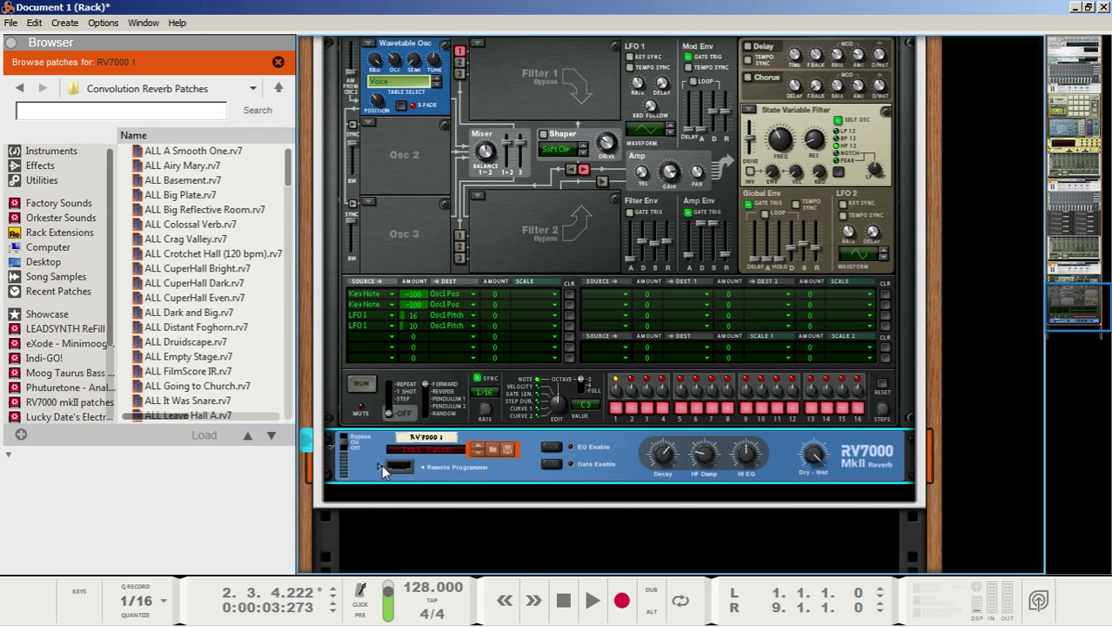
{"action": "left_click", "coordinate": [381, 464]}
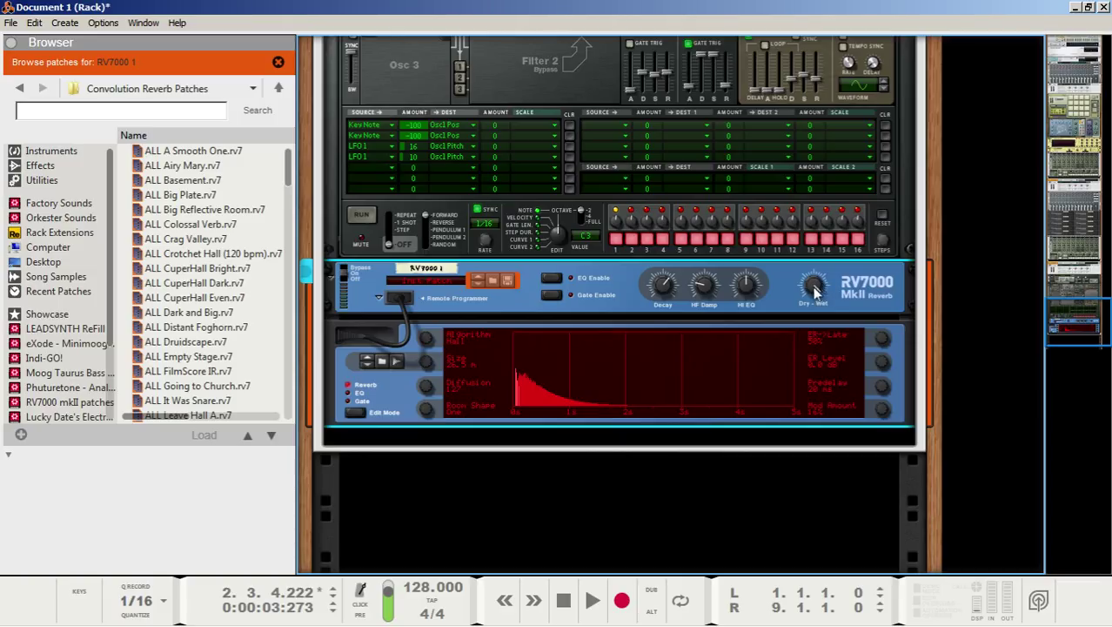
{"action": "mouse_move", "coordinate": [819, 299]}
{"action": "left_click_drag", "start_coordinate": [816, 298], "coordinate": [816, 297]}
Listen to the sequence from the start with the reverb on, then stop and return to the beginning
{"action": "left_click", "coordinate": [563, 601]}
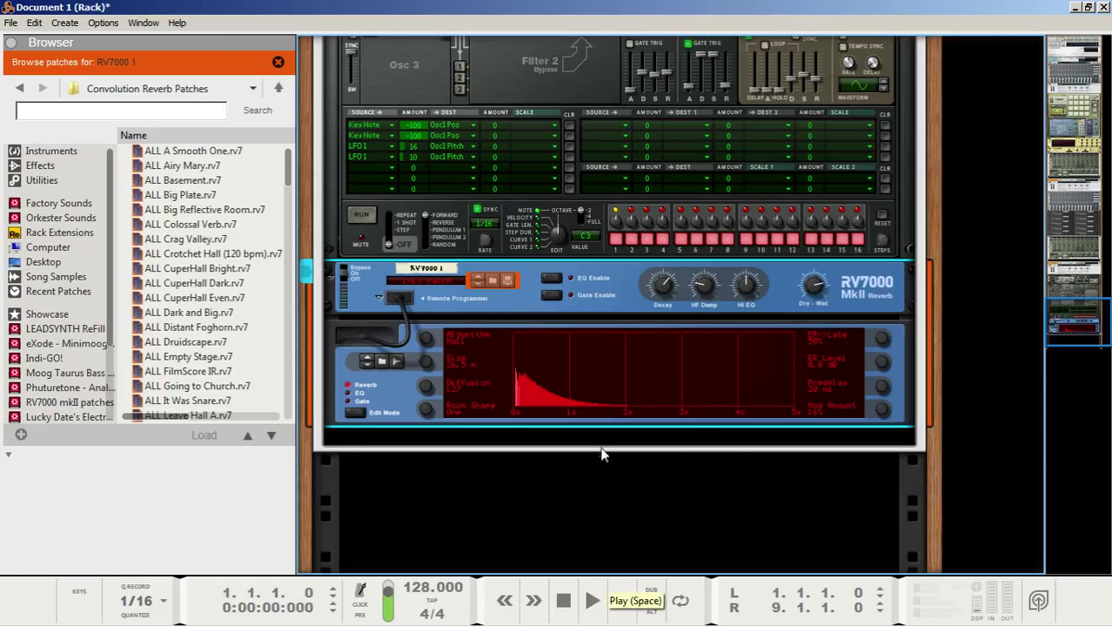
{"action": "key", "text": "space"}
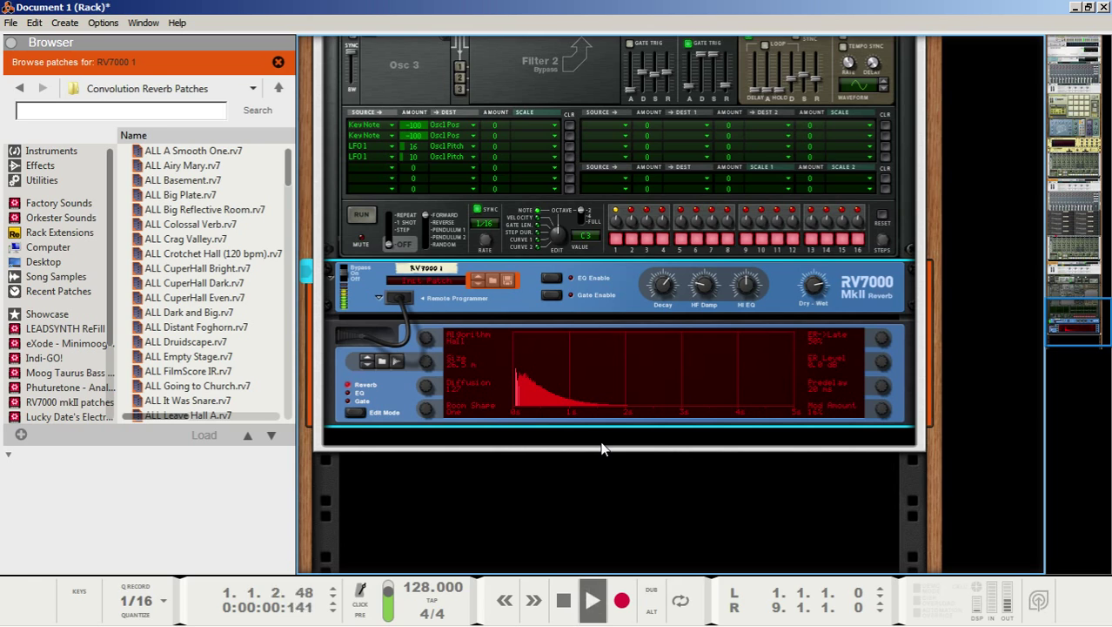
{"action": "scroll", "coordinate": [548, 501], "scroll_direction": "up", "scroll_amount": 2}
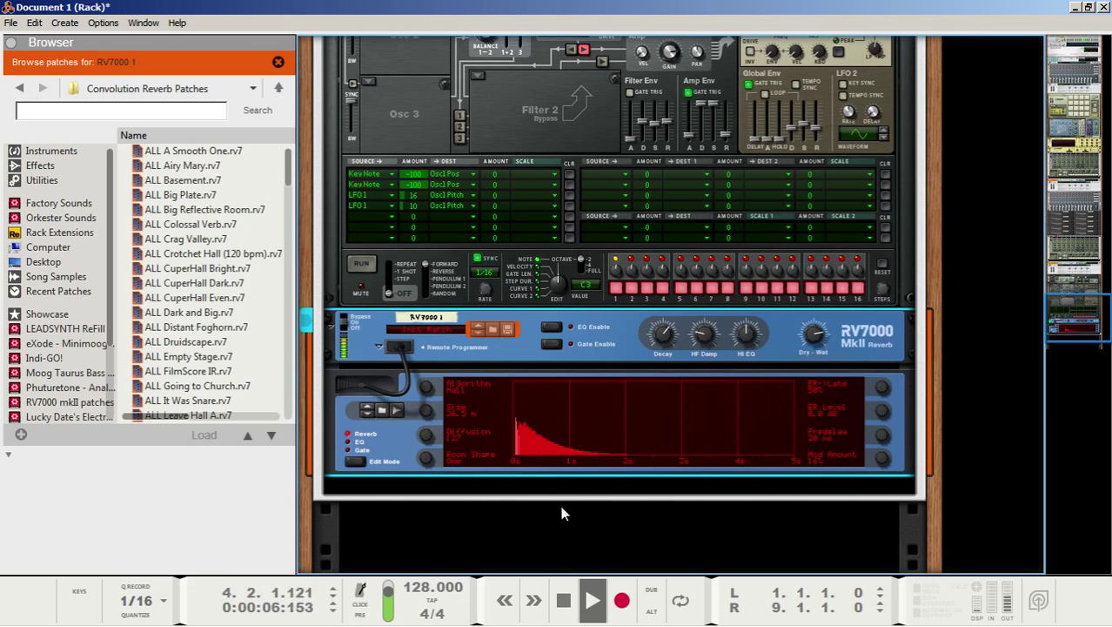
{"action": "double_click", "coordinate": [558, 610]}
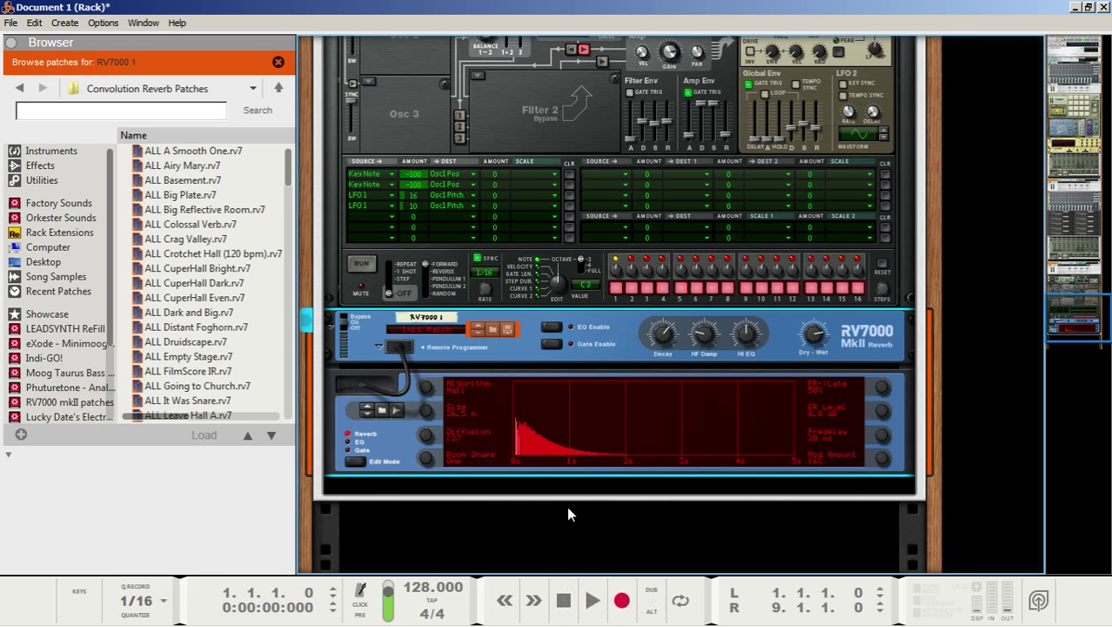
Insert a UN-16 Unison effect between the Thor synthesizer and the RV7000 reverb
{"action": "left_click", "coordinate": [524, 121]}
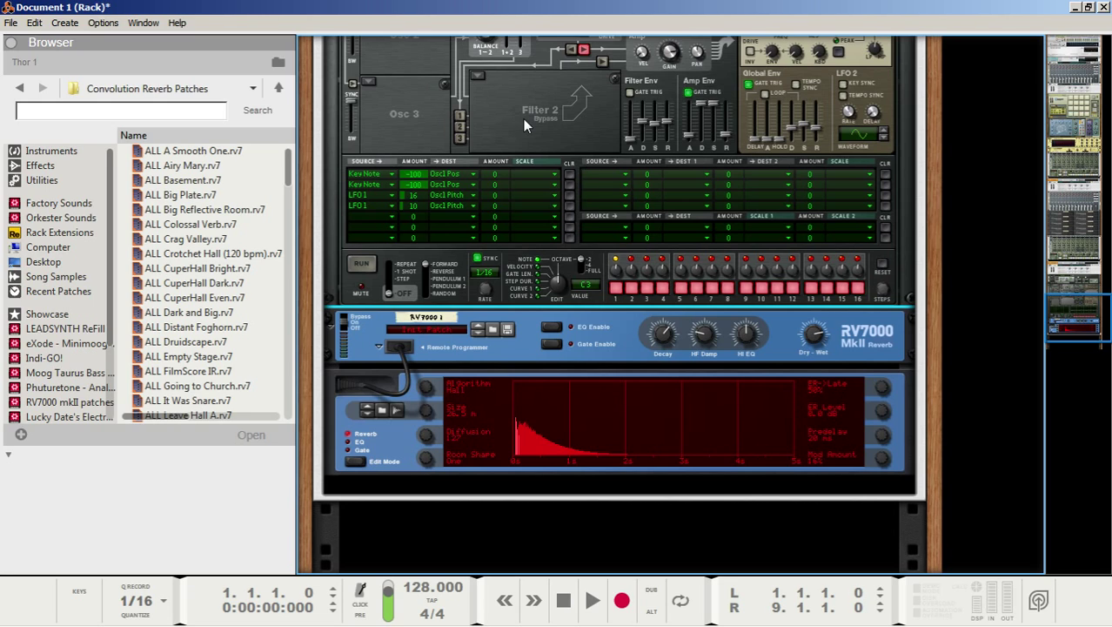
{"action": "right_click", "coordinate": [525, 129]}
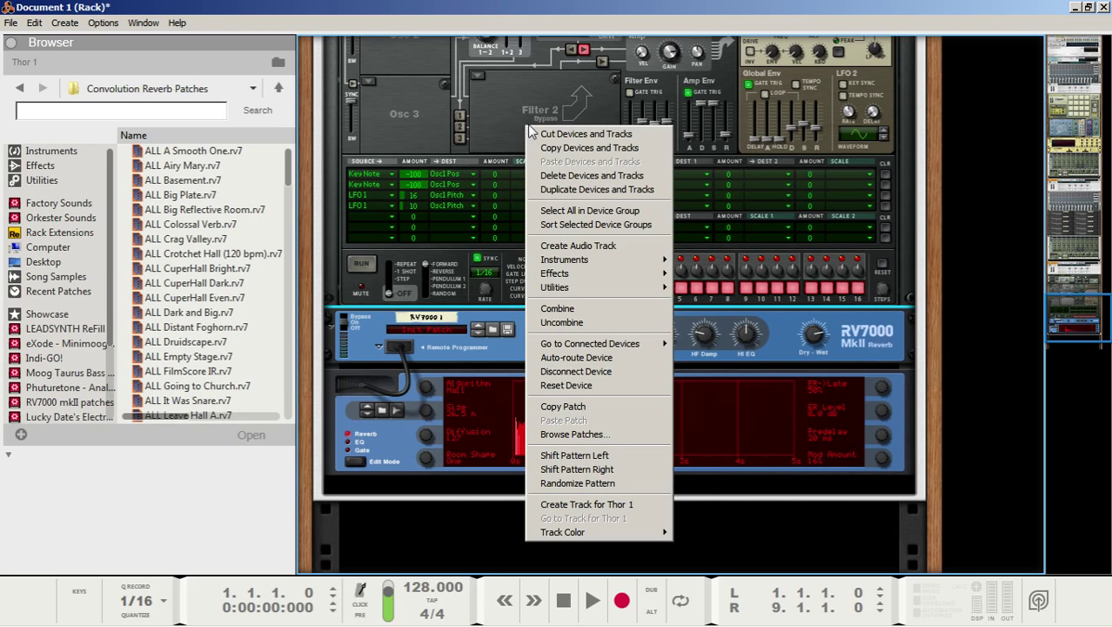
{"action": "mouse_move", "coordinate": [566, 277]}
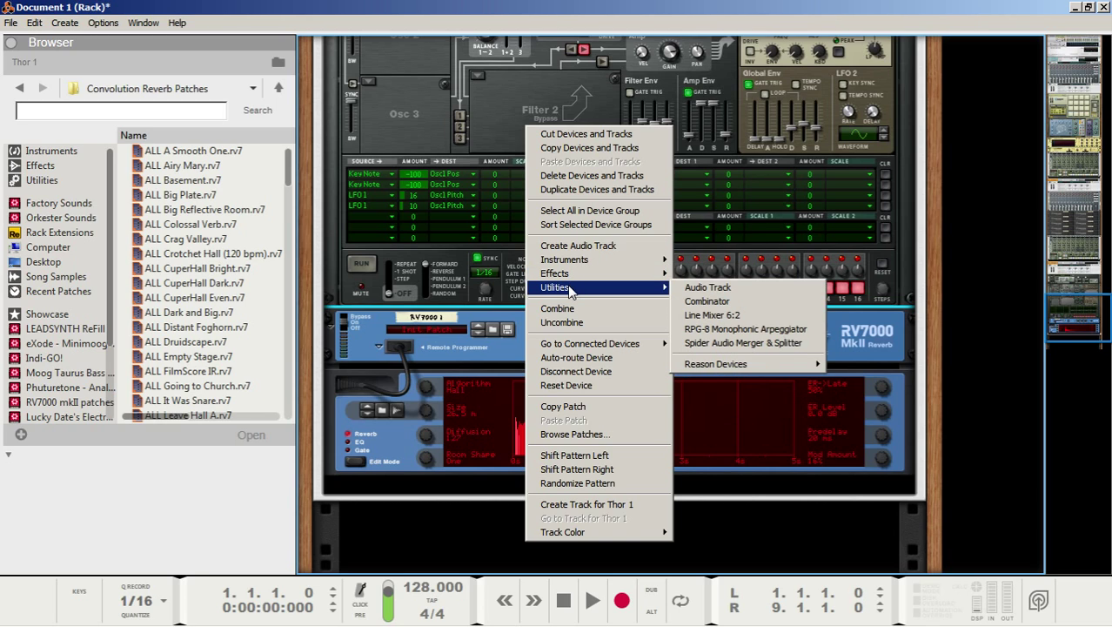
{"action": "mouse_move", "coordinate": [719, 376]}
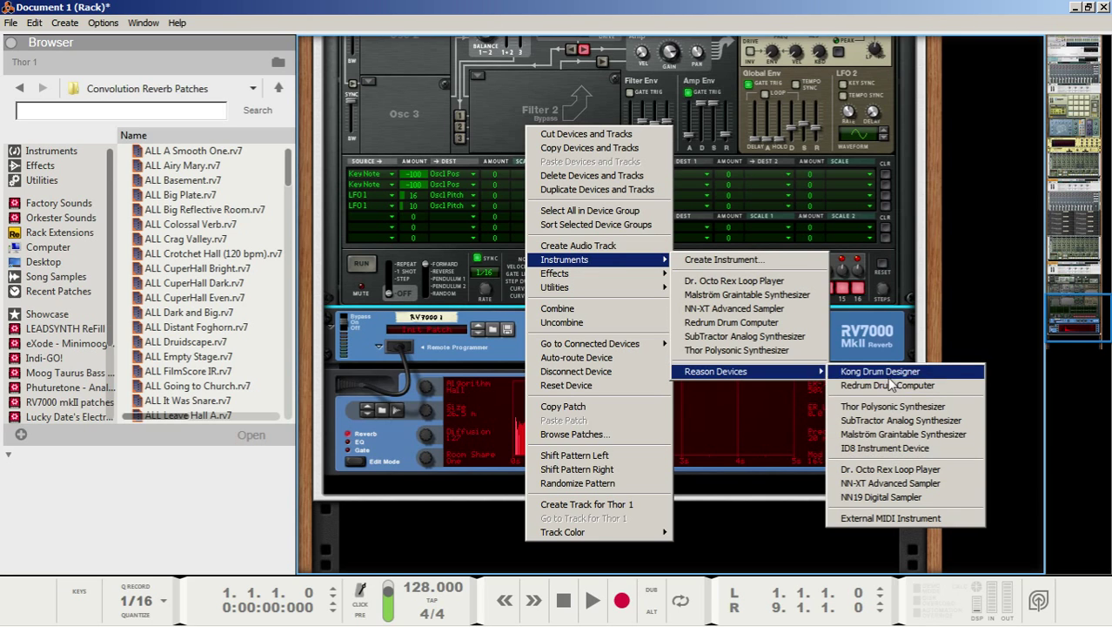
{"action": "mouse_move", "coordinate": [621, 277]}
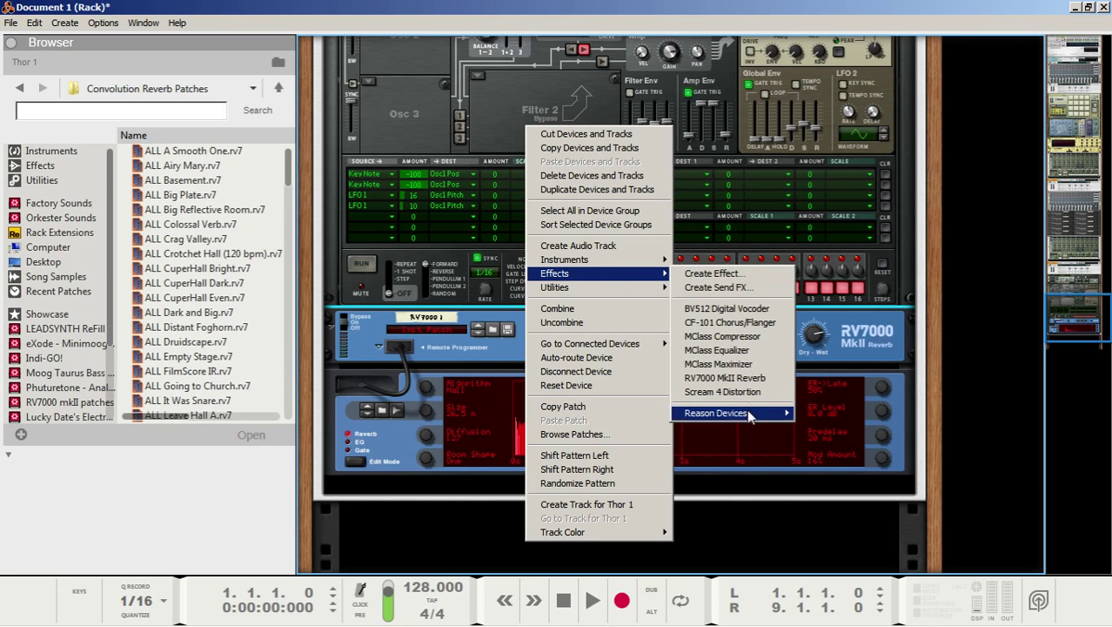
{"action": "mouse_move", "coordinate": [749, 415]}
{"action": "left_click", "coordinate": [870, 453]}
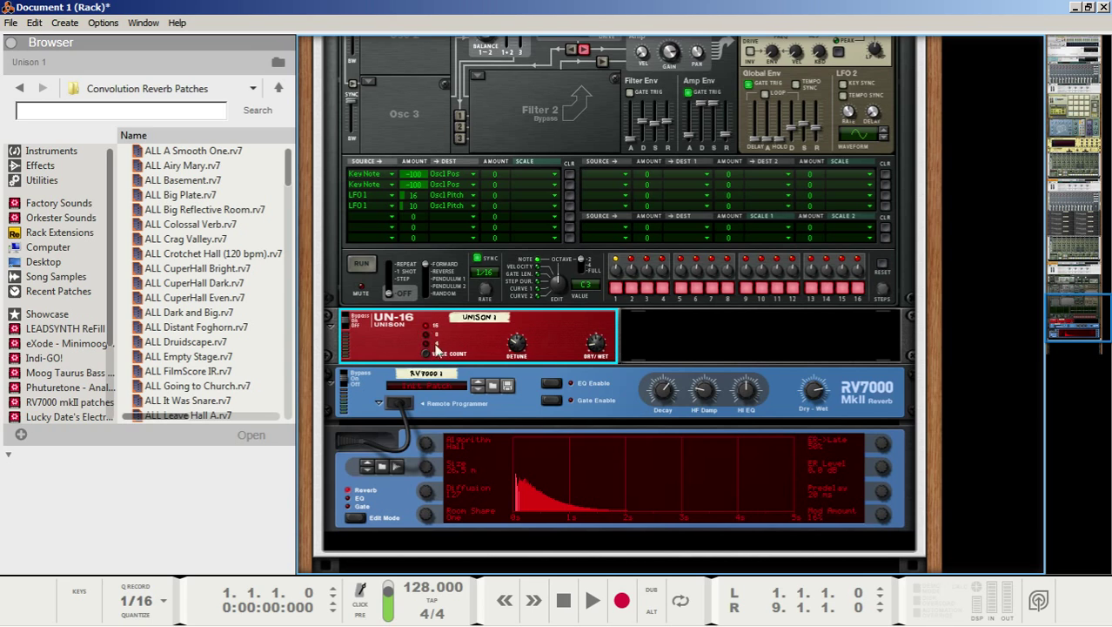
Turn on Thor's built-in Delay effect, lower its dry/wet mix slightly and enable its tempo sync
{"action": "scroll", "coordinate": [659, 336], "scroll_direction": "up", "scroll_amount": 5}
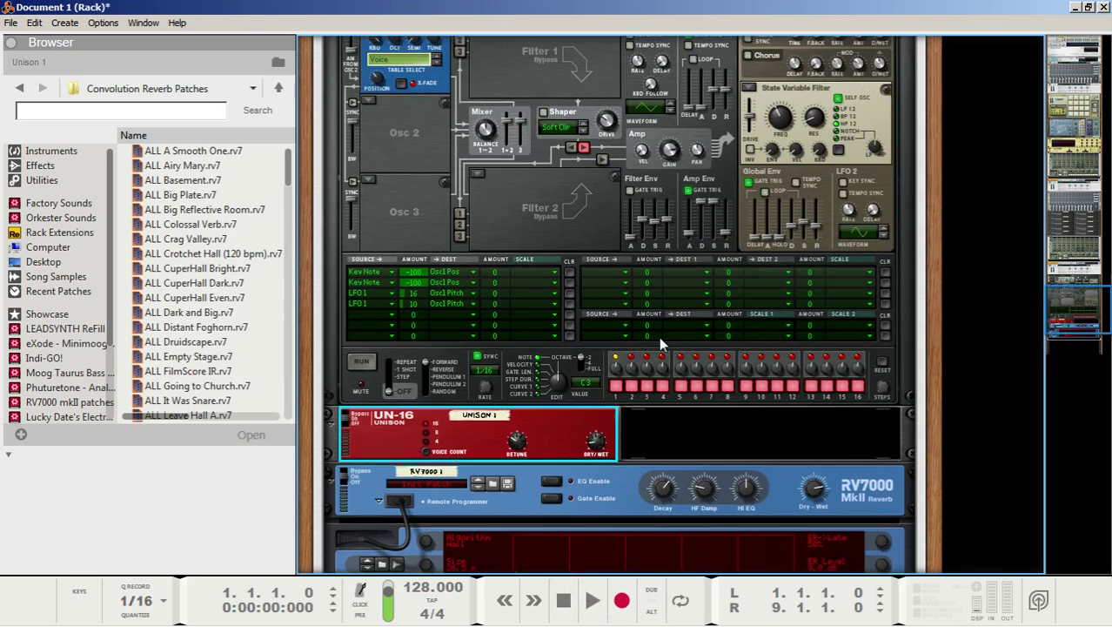
{"action": "left_click", "coordinate": [551, 270]}
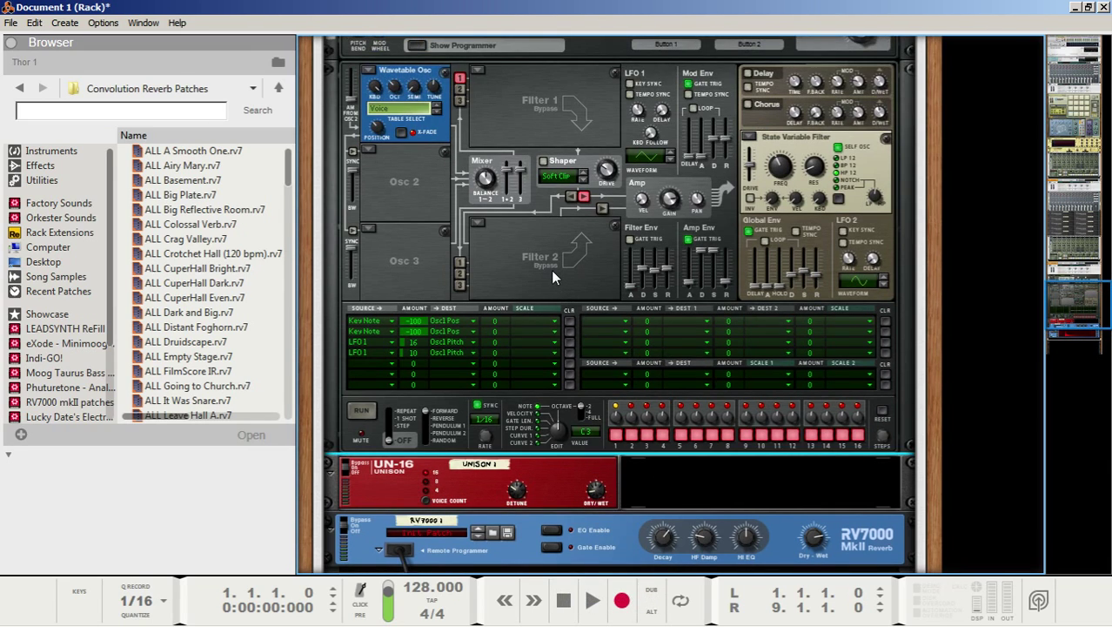
{"action": "scroll", "coordinate": [554, 284], "scroll_direction": "up", "scroll_amount": 2}
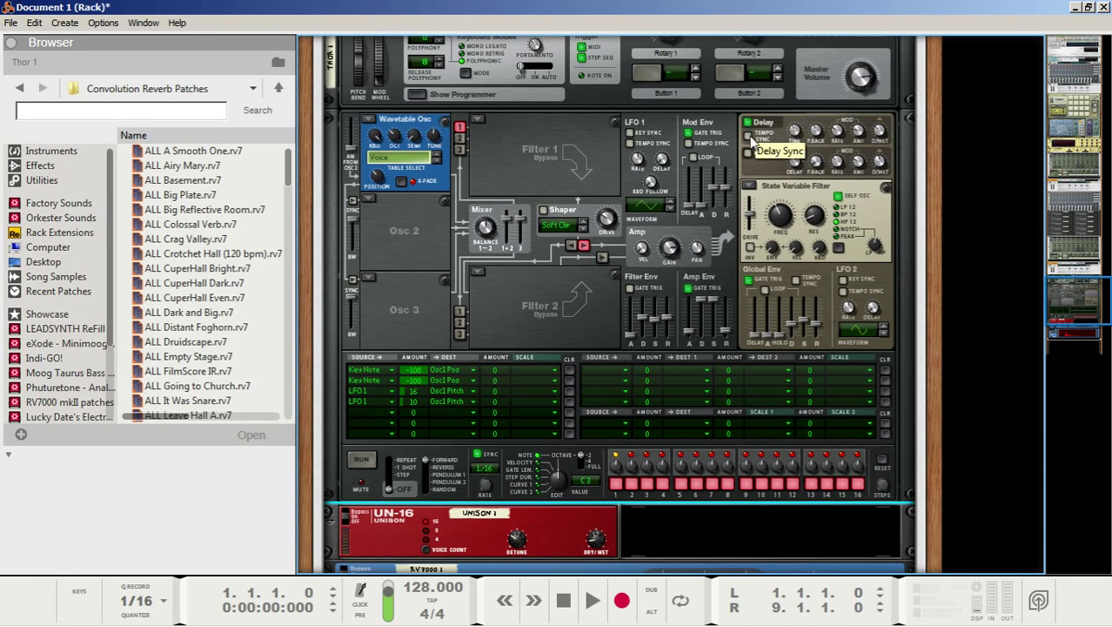
{"action": "left_click_drag", "start_coordinate": [878, 129], "coordinate": [875, 139]}
{"action": "left_click", "coordinate": [750, 137]}
Listen to the sequence twice from the start with the unison and synced delay on, returning to the beginning after each playback
{"action": "scroll", "coordinate": [604, 300], "scroll_direction": "down", "scroll_amount": 4}
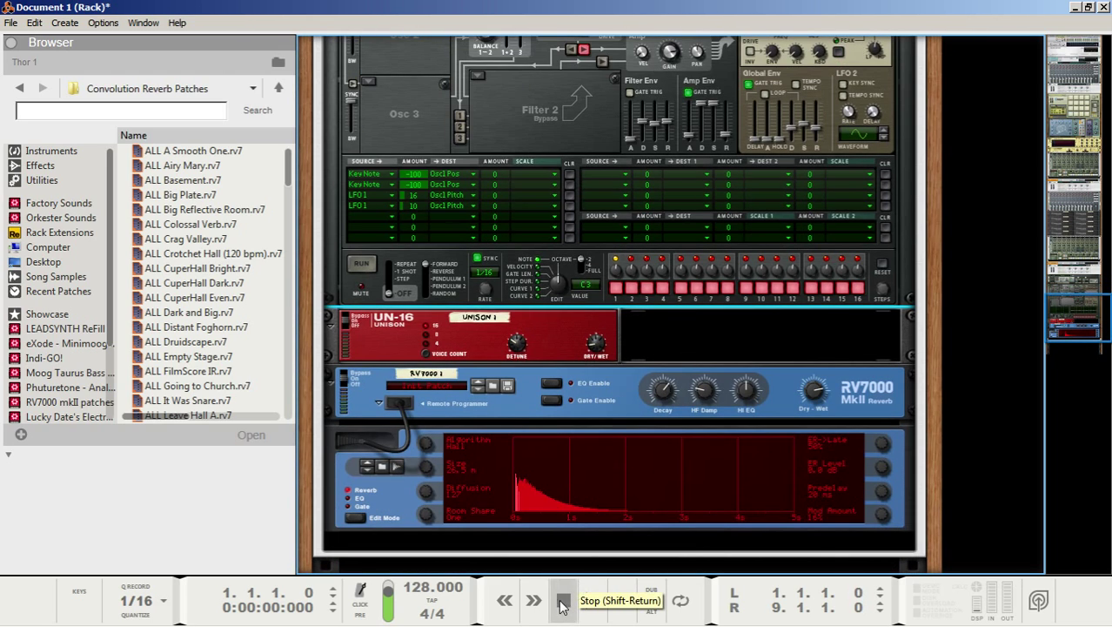
{"action": "key", "text": "space"}
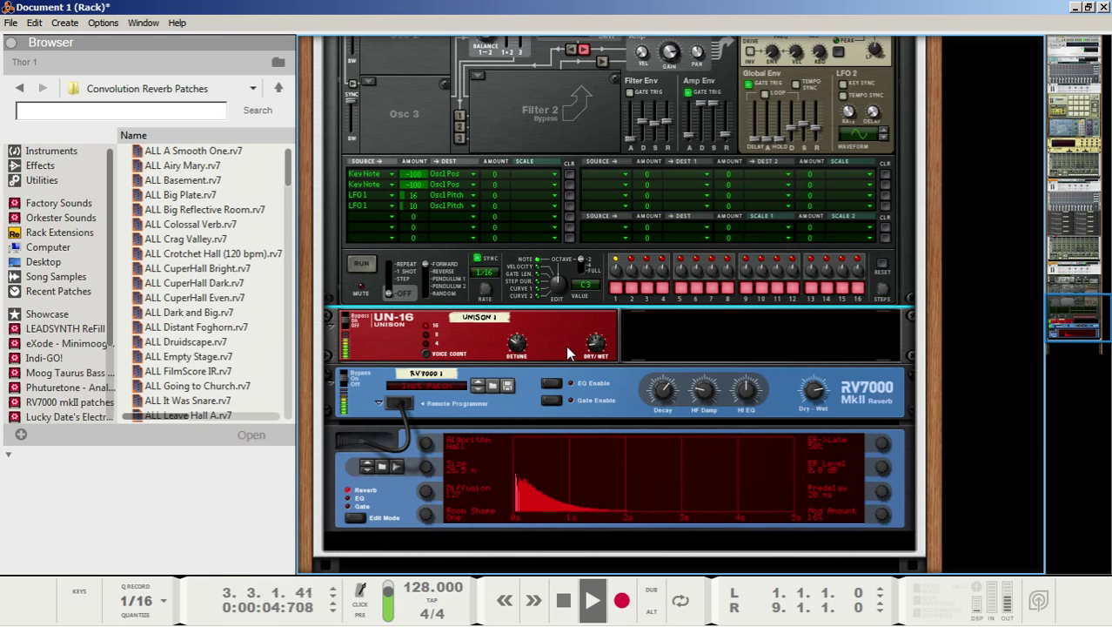
{"action": "left_click", "coordinate": [564, 601]}
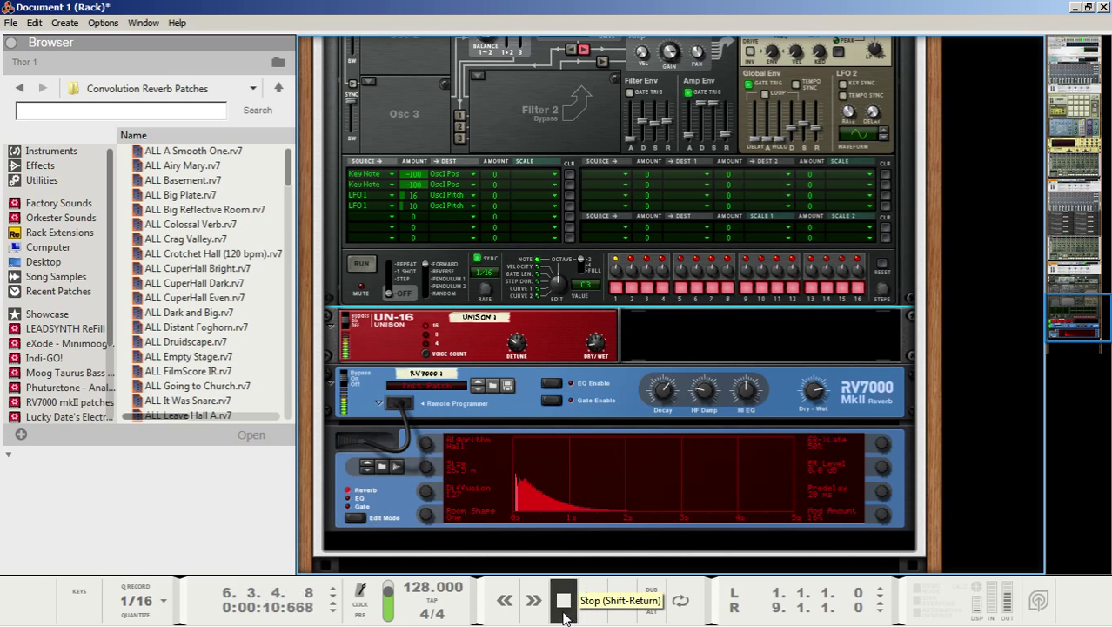
{"action": "left_click", "coordinate": [564, 600]}
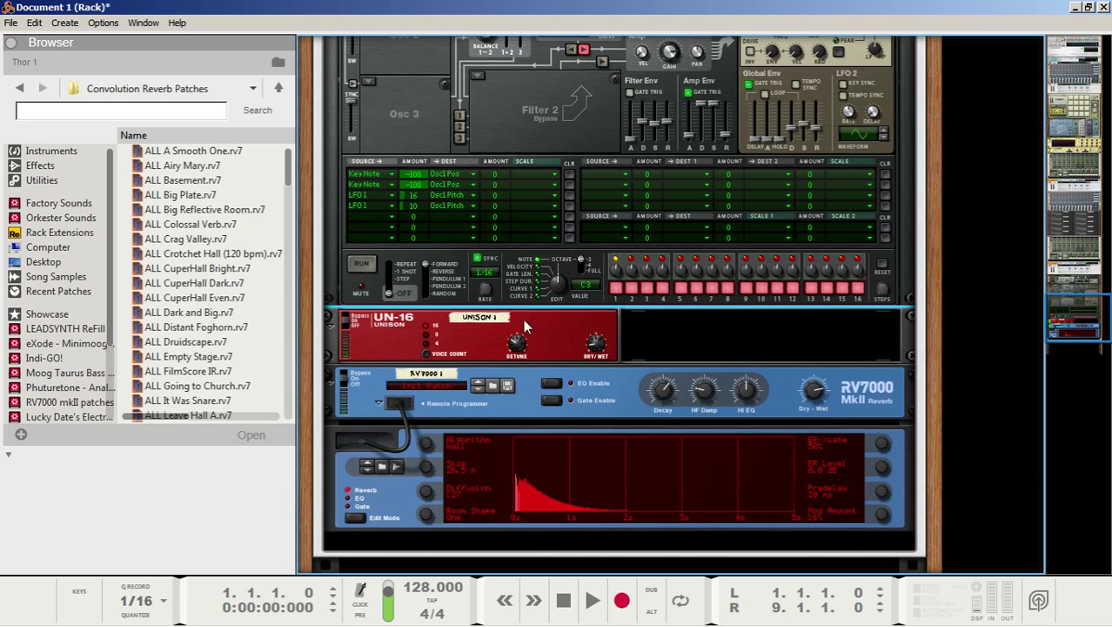
{"action": "scroll", "coordinate": [541, 323], "scroll_direction": "up", "scroll_amount": 4}
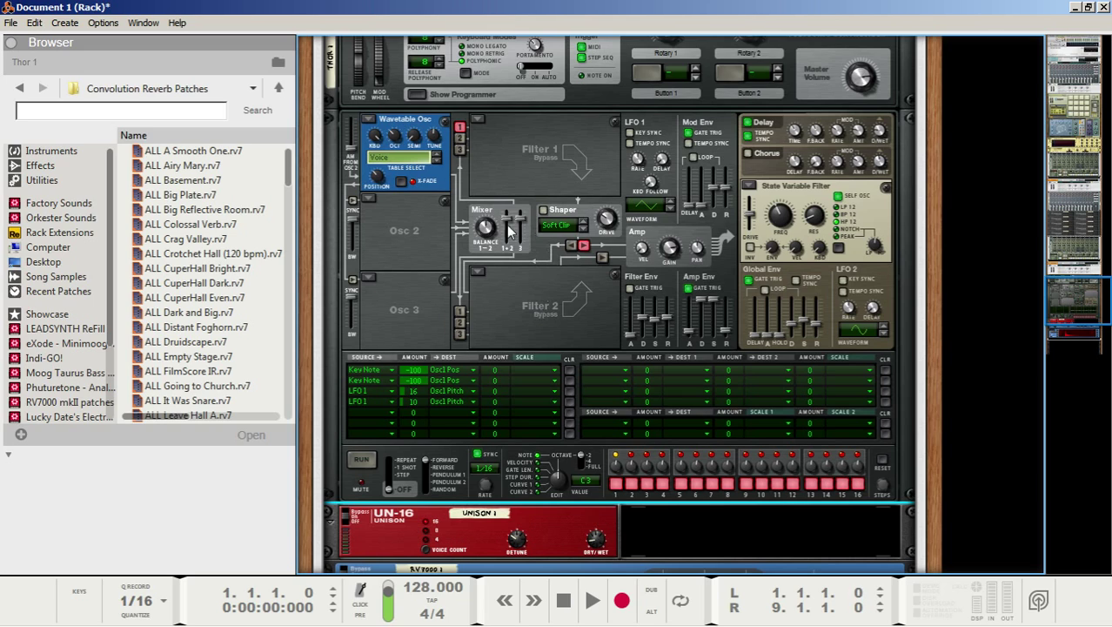
{"action": "mouse_move", "coordinate": [485, 229]}
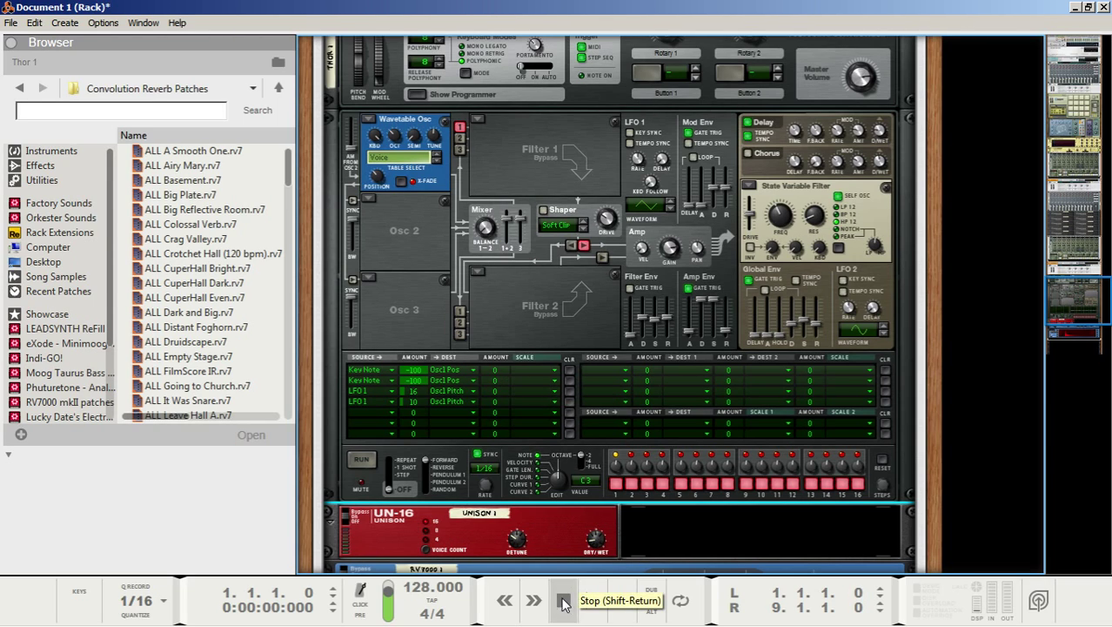
{"action": "key", "text": "space"}
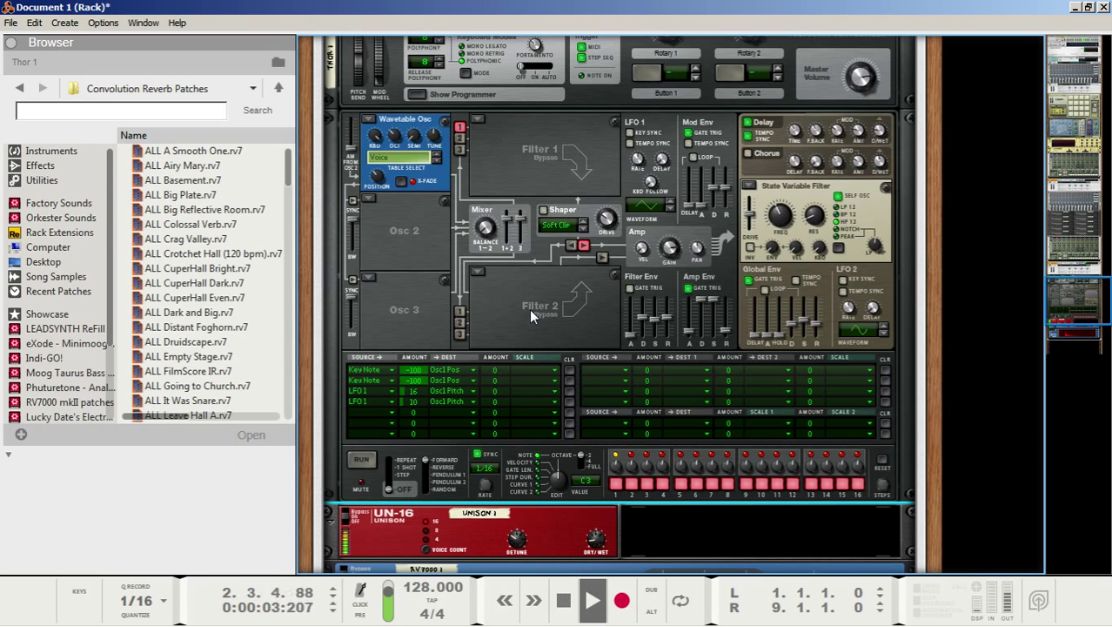
{"action": "double_click", "coordinate": [564, 605]}
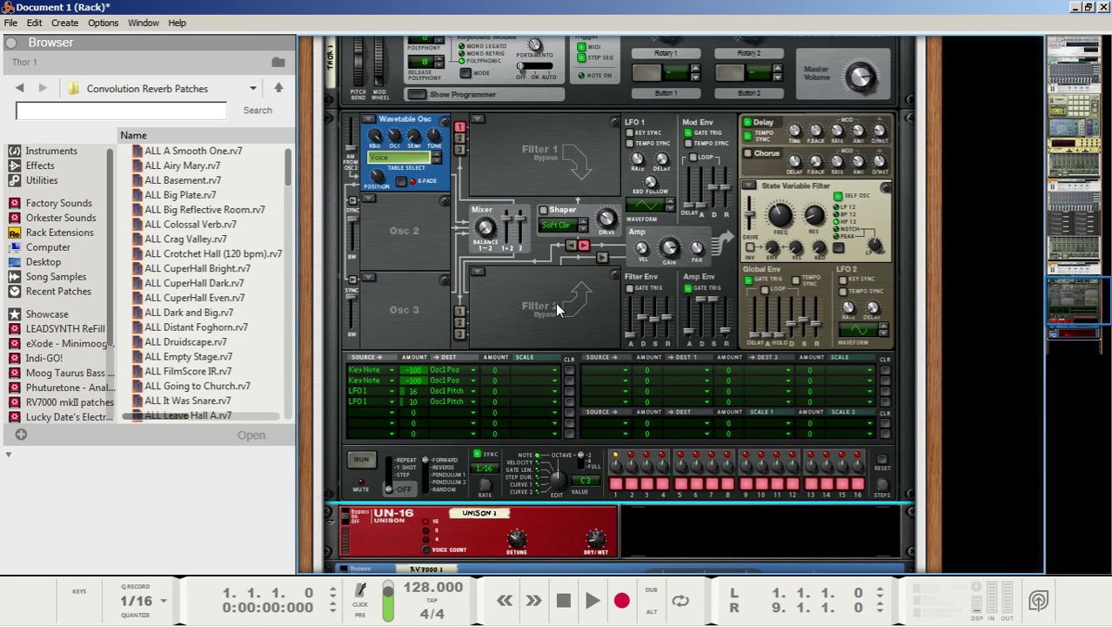
Save the Combinator patch to the Desktop as "ABB Wavetable Chorus Tutorial"
{"action": "scroll", "coordinate": [514, 302], "scroll_direction": "up", "scroll_amount": 3}
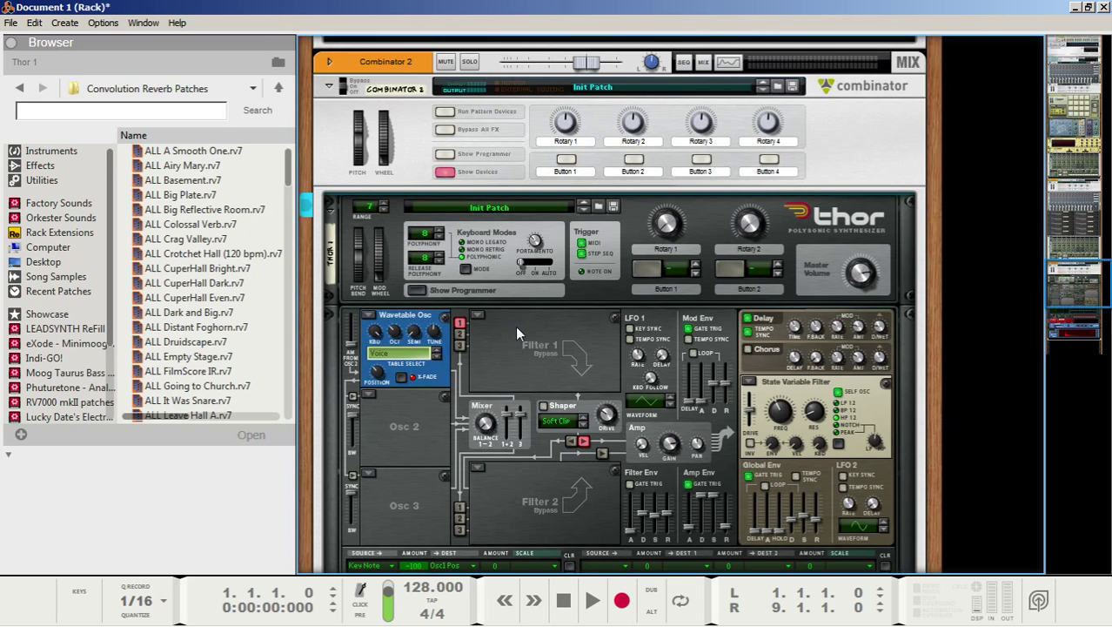
{"action": "left_click", "coordinate": [794, 88]}
{"action": "type", "text": "ABB "}
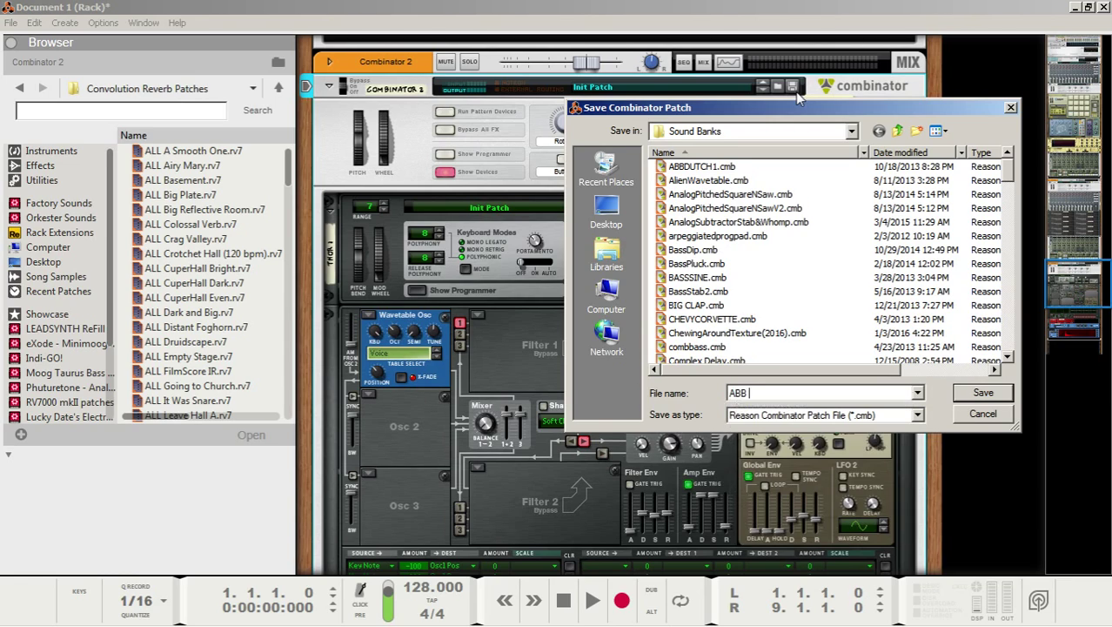
{"action": "type", "text": "Wavetable Chorus Tutorial"}
{"action": "left_click", "coordinate": [607, 213]}
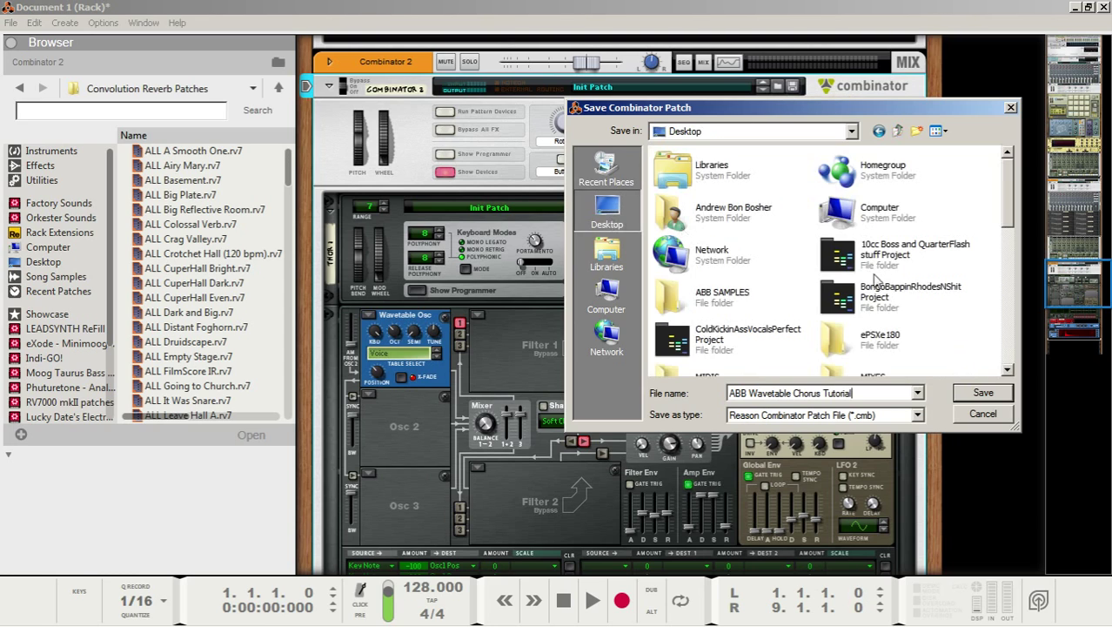
{"action": "left_click", "coordinate": [983, 392]}
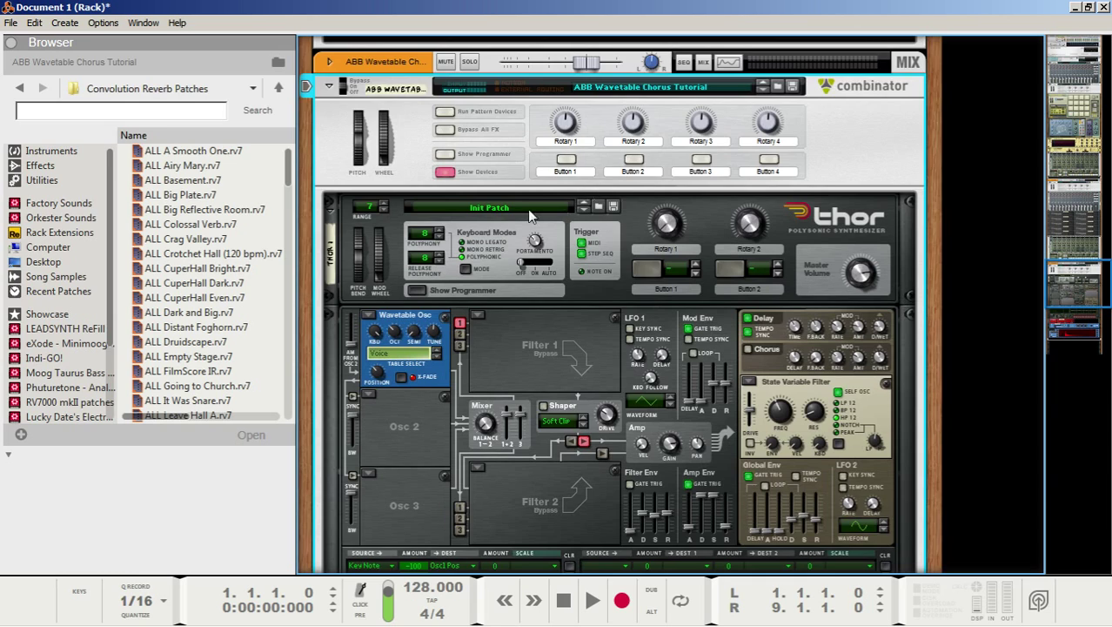
{"action": "scroll", "coordinate": [392, 230], "scroll_direction": "down", "scroll_amount": 5}
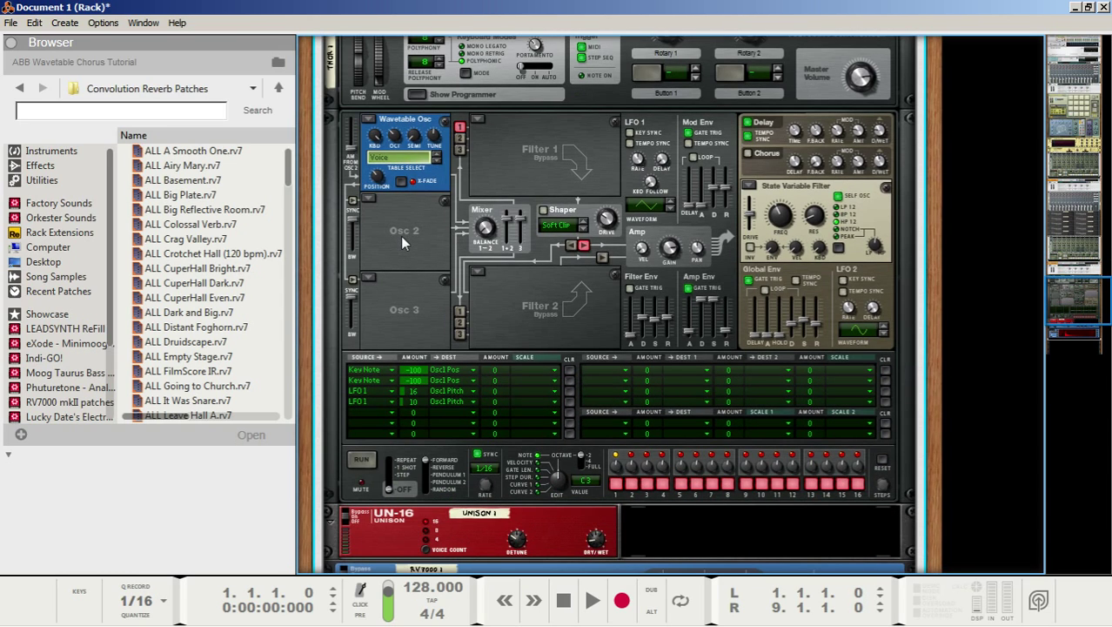